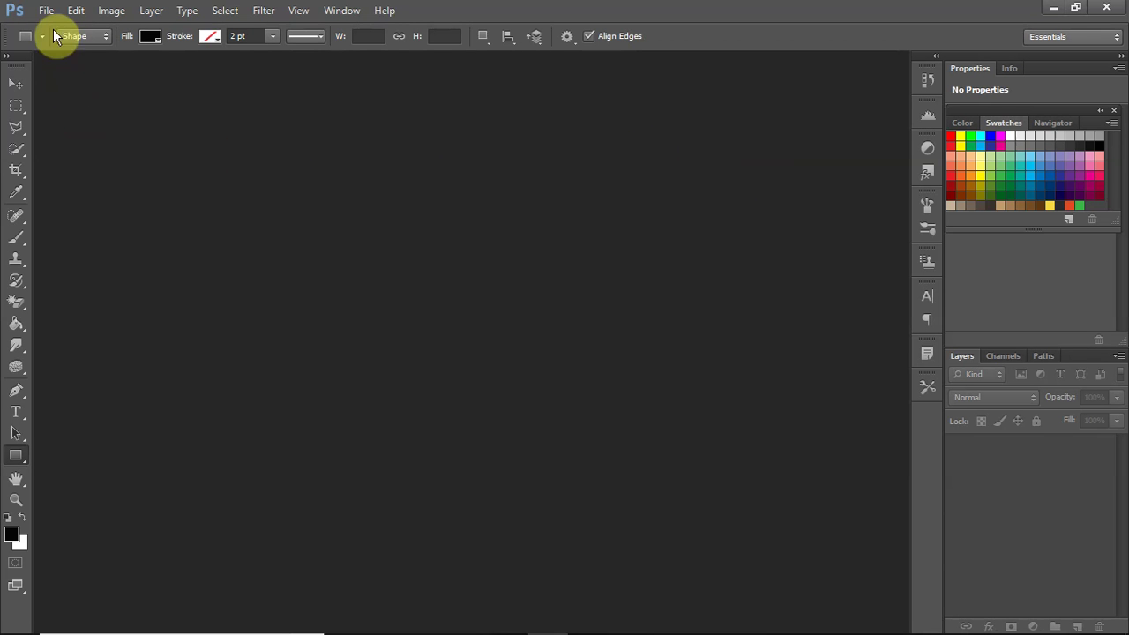
Open the portrait wallpaper JPG from the desktop in Photoshop CS6 and duplicate its Background layer
{"action": "left_click", "coordinate": [1053, 7]}
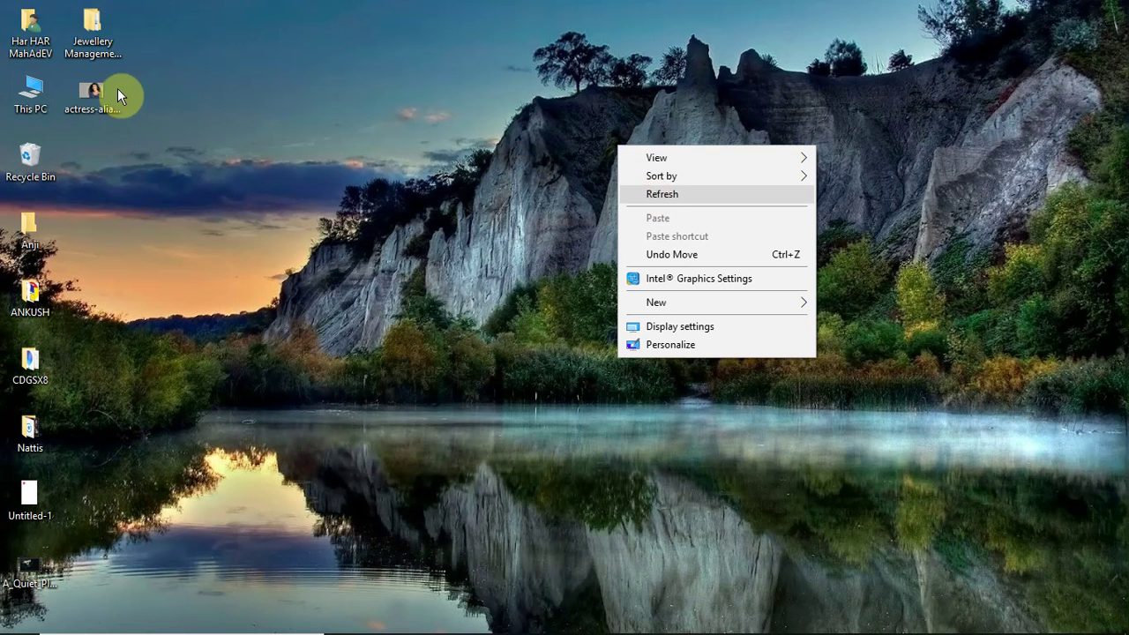
{"action": "right_click", "coordinate": [99, 81]}
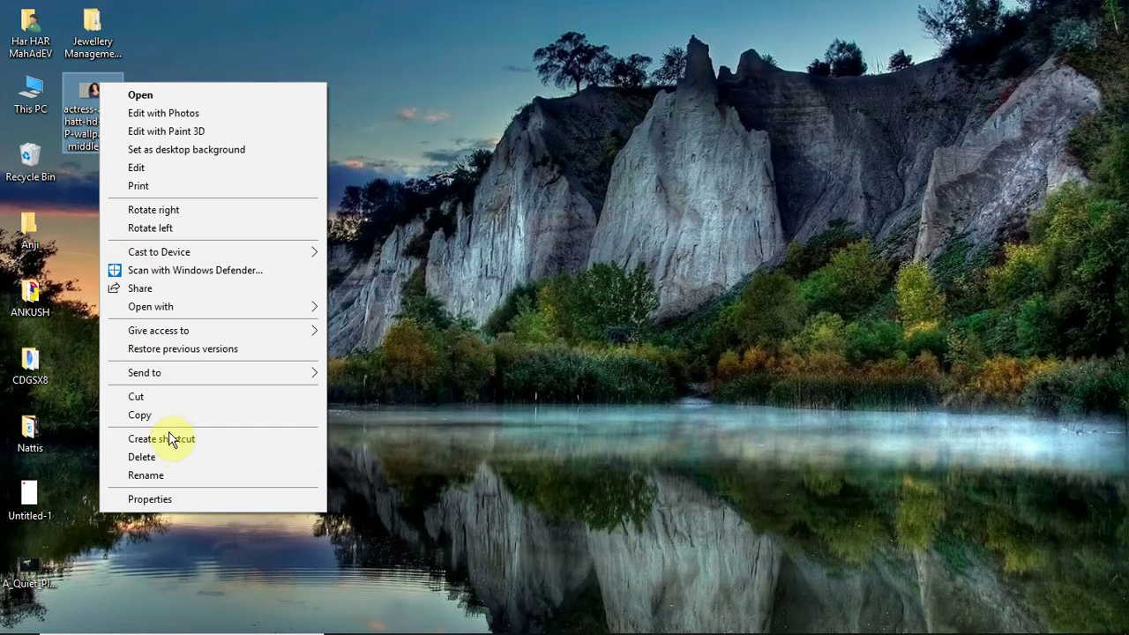
{"action": "mouse_move", "coordinate": [151, 306]}
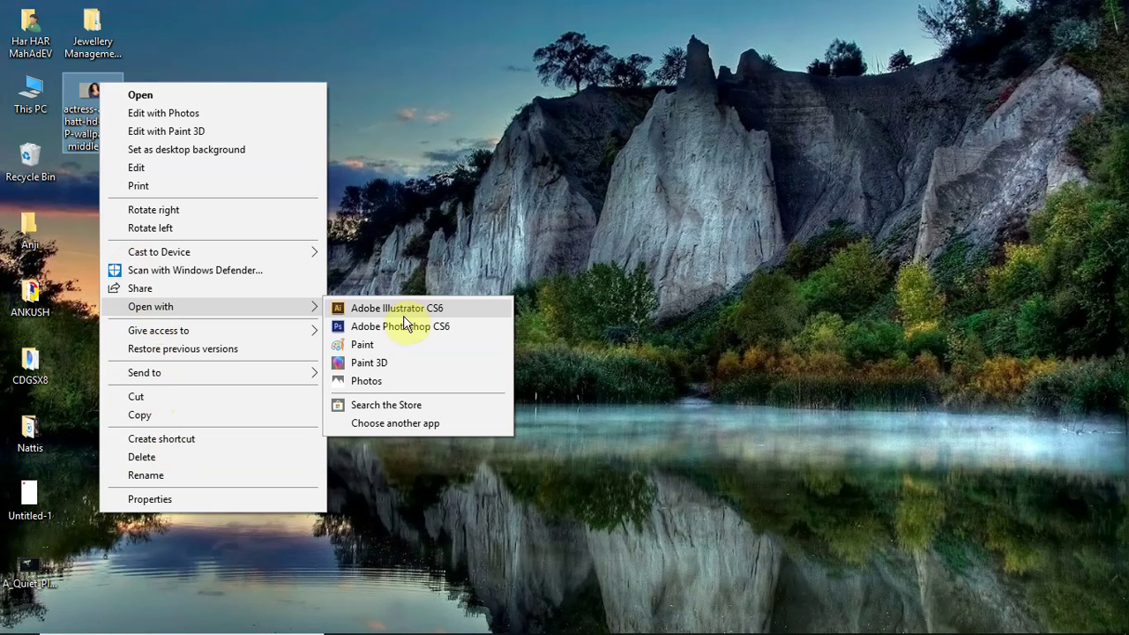
{"action": "left_click", "coordinate": [401, 326]}
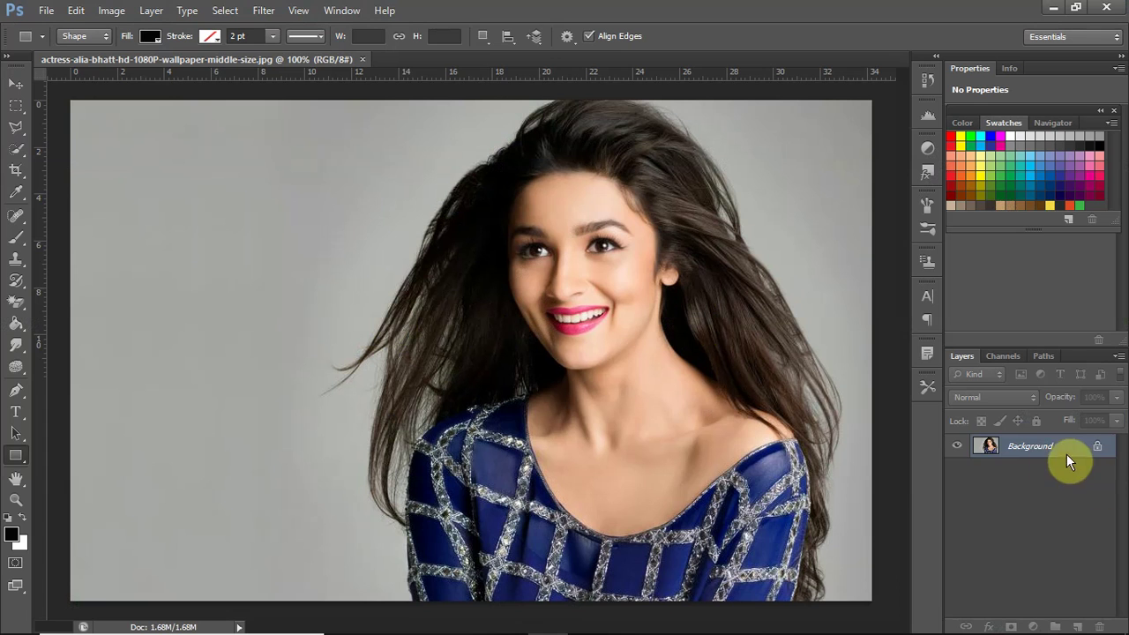
{"action": "left_click_drag", "start_coordinate": [1054, 446], "coordinate": [1077, 626]}
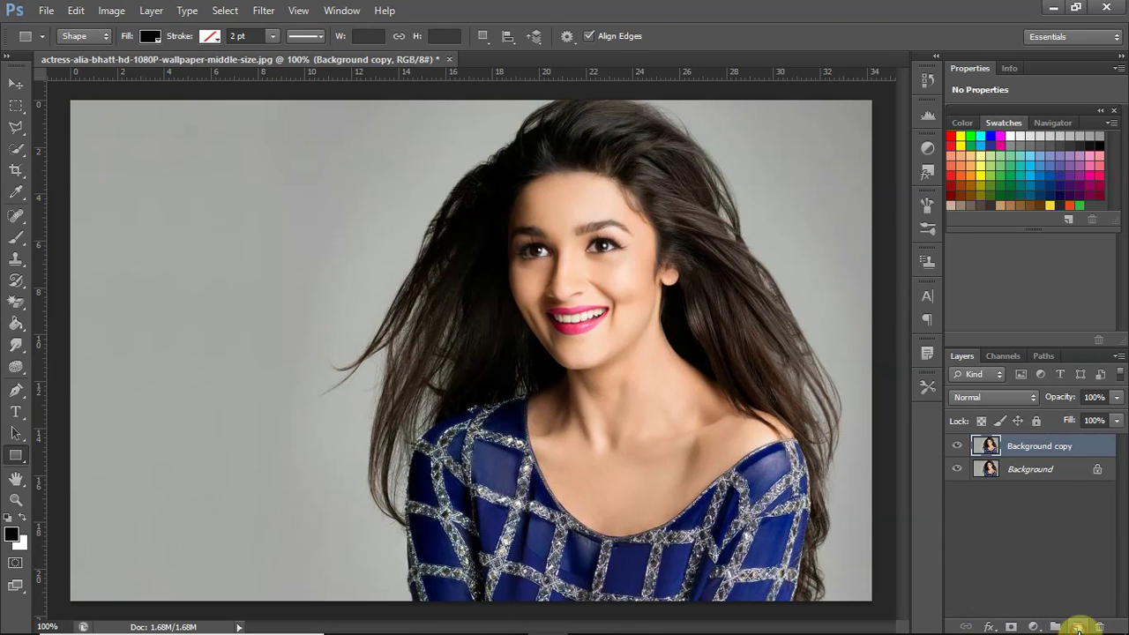
Add an empty Layer 1 and hide both the Background and Background copy layers
{"action": "left_click", "coordinate": [1077, 626]}
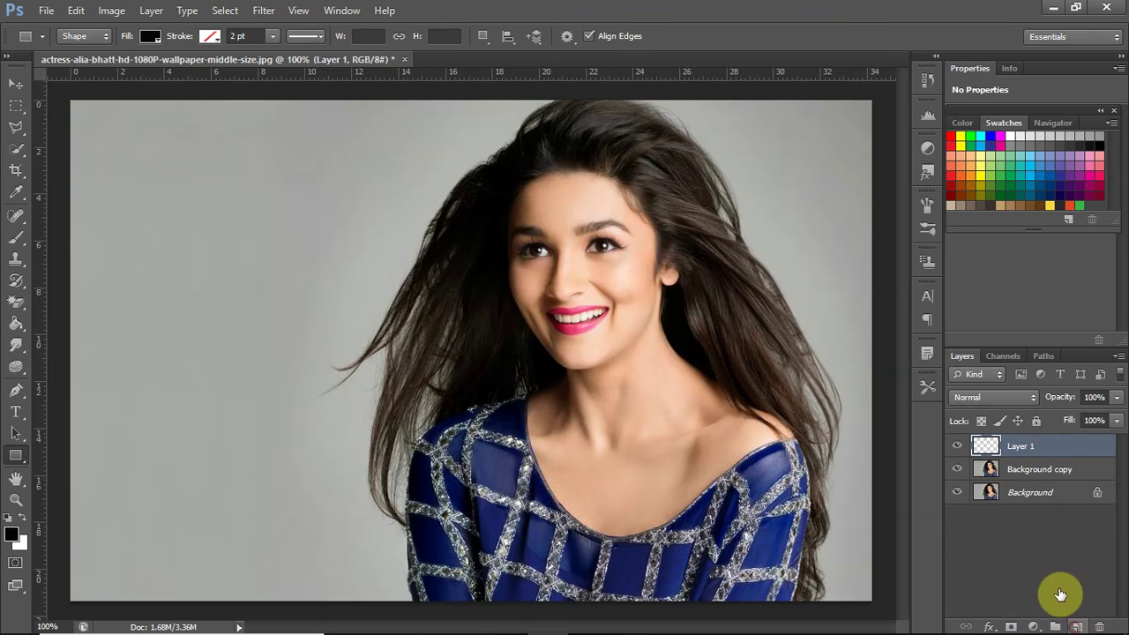
{"action": "left_click", "coordinate": [957, 469]}
{"action": "left_click", "coordinate": [956, 491]}
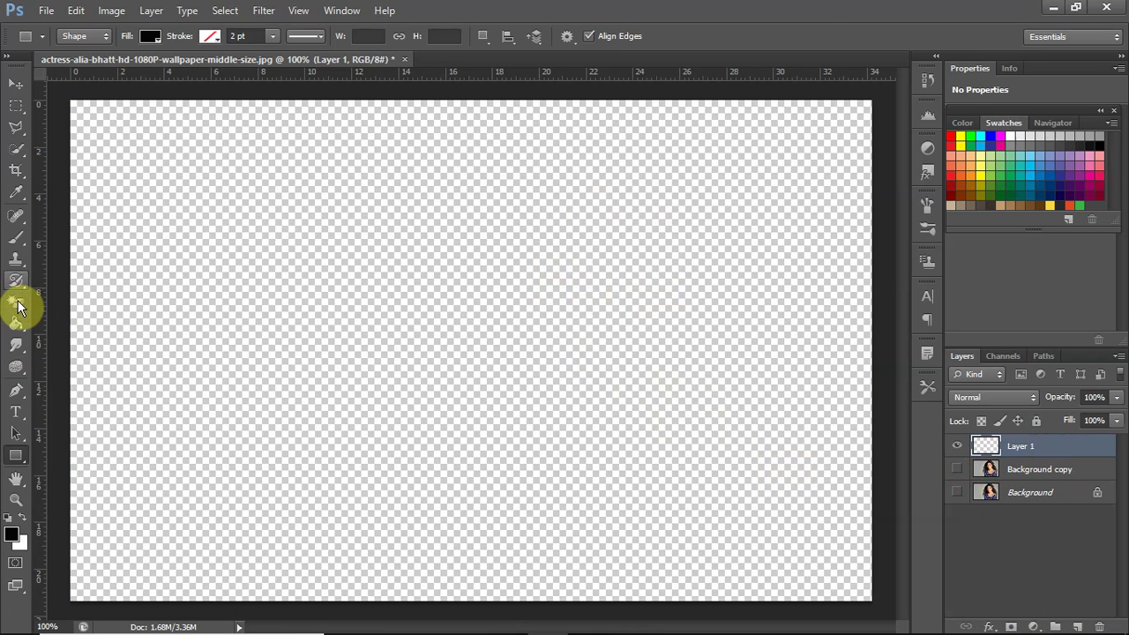
Fill Layer 1 with black using the Paint Bucket and move Background copy above it
{"action": "left_click", "coordinate": [17, 349]}
{"action": "left_click", "coordinate": [18, 334]}
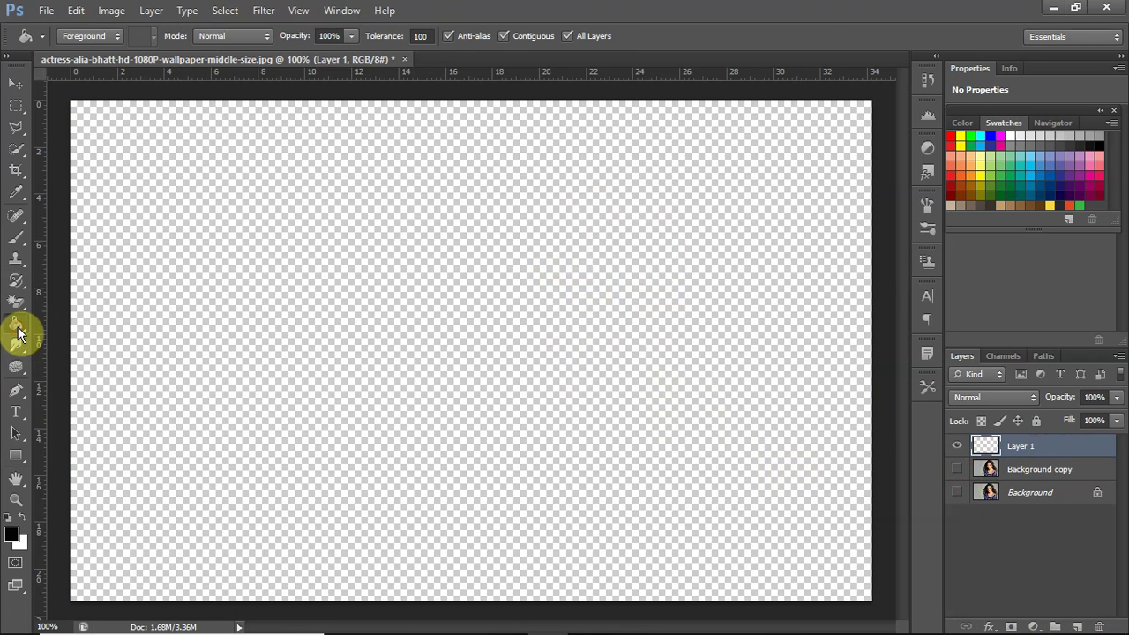
{"action": "left_click", "coordinate": [12, 534]}
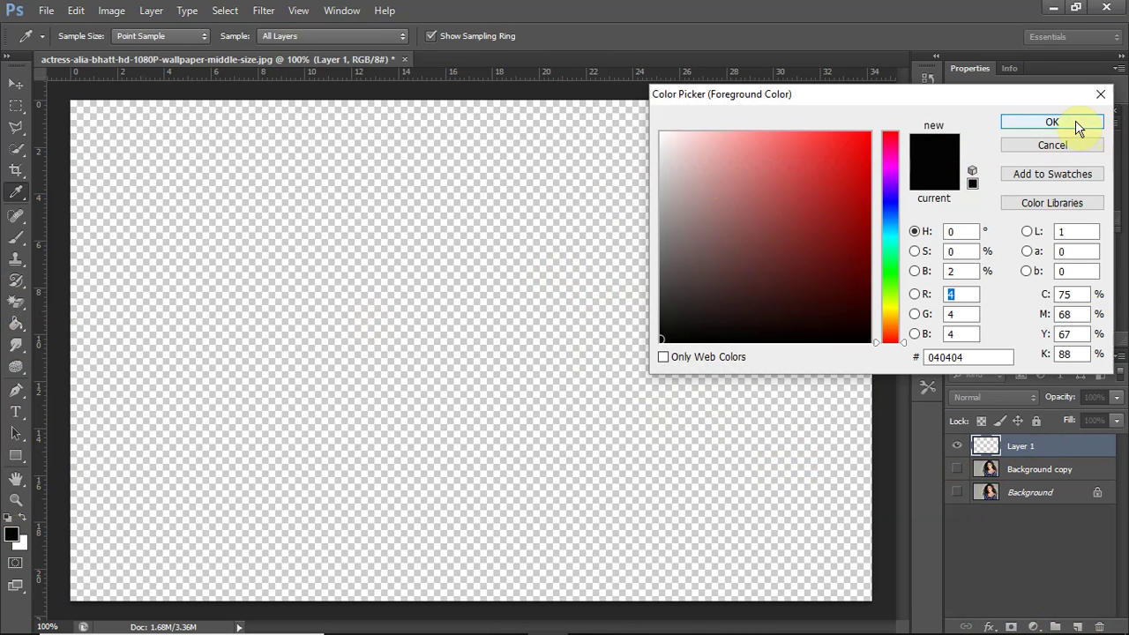
{"action": "left_click", "coordinate": [1080, 127]}
{"action": "left_click", "coordinate": [577, 226]}
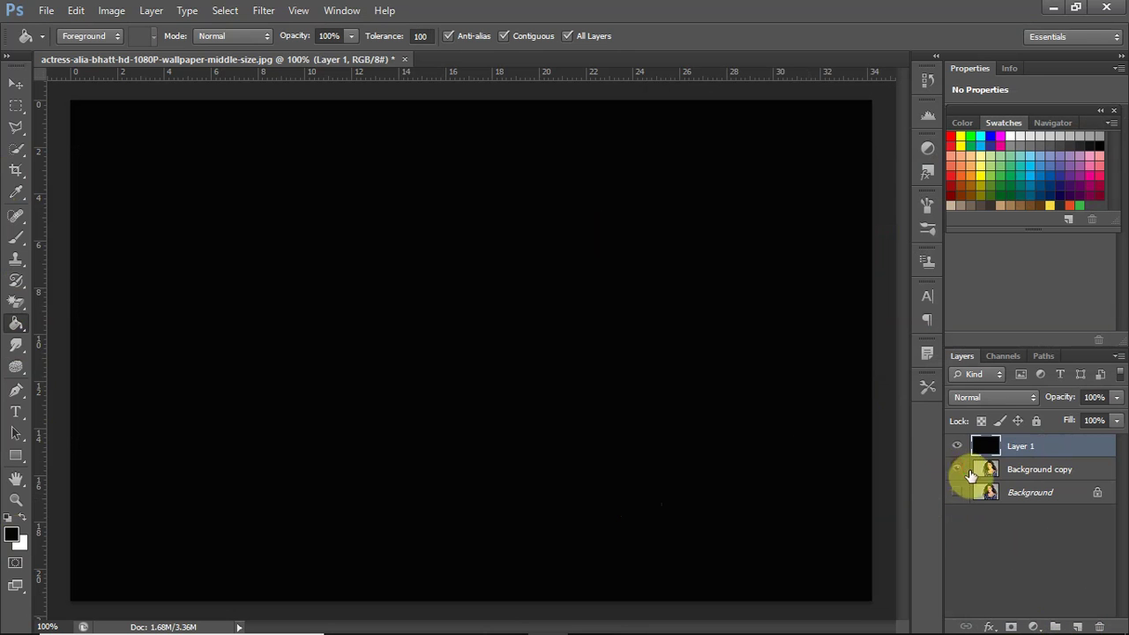
{"action": "left_click_drag", "start_coordinate": [1020, 469], "coordinate": [1019, 443]}
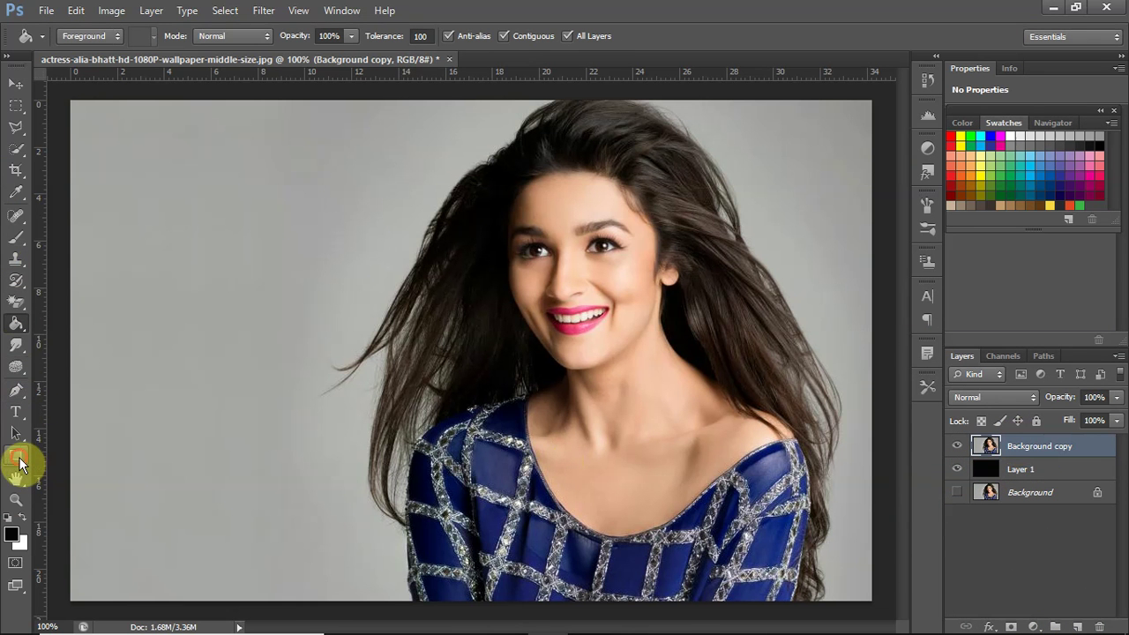
Draw a tall rectangle over the portrait's centre and rasterize the Rectangle 1 layer
{"action": "left_click", "coordinate": [17, 458]}
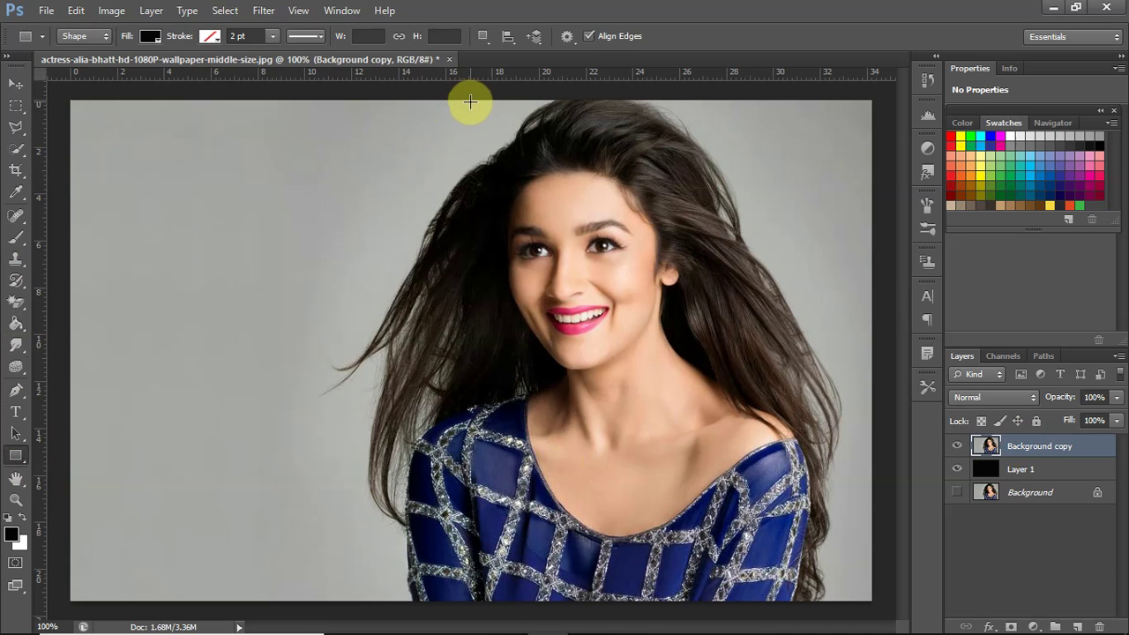
{"action": "left_click_drag", "start_coordinate": [469, 99], "coordinate": [681, 483]}
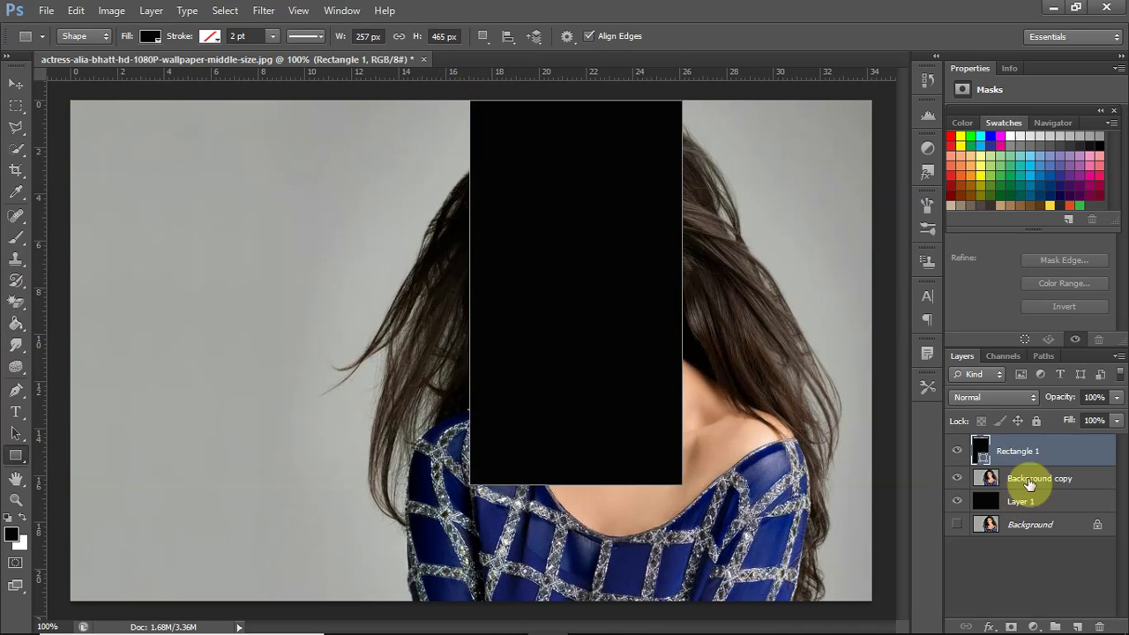
{"action": "right_click", "coordinate": [1016, 453]}
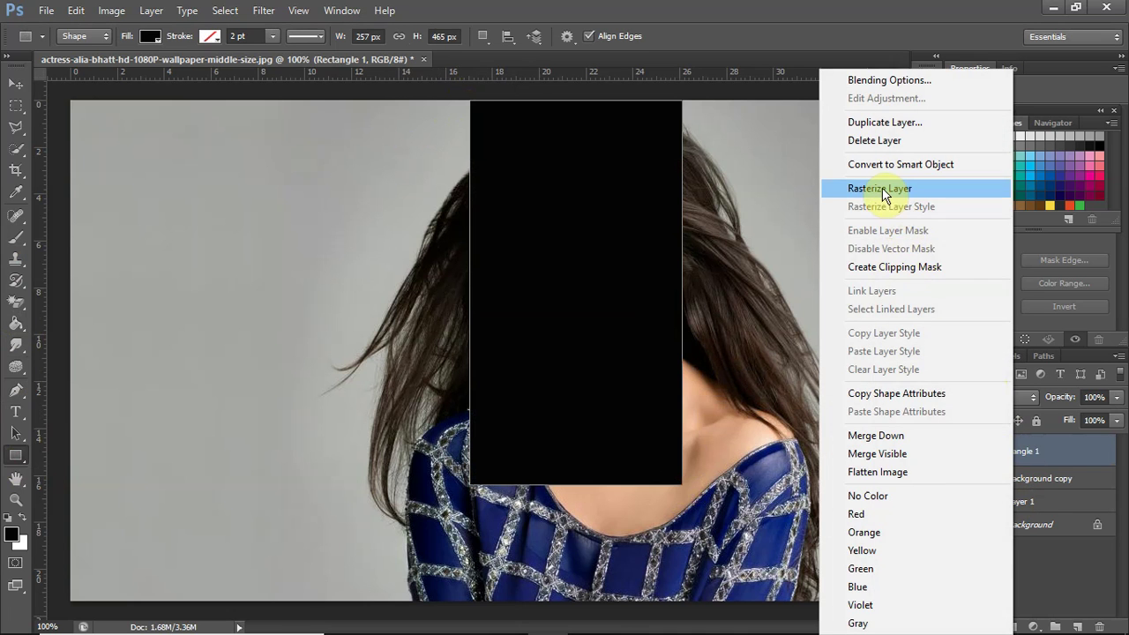
{"action": "left_click", "coordinate": [881, 184]}
Clip Rectangle 1 to the photo below and duplicate it as Rectangle 1 copy
{"action": "right_click", "coordinate": [1022, 450]}
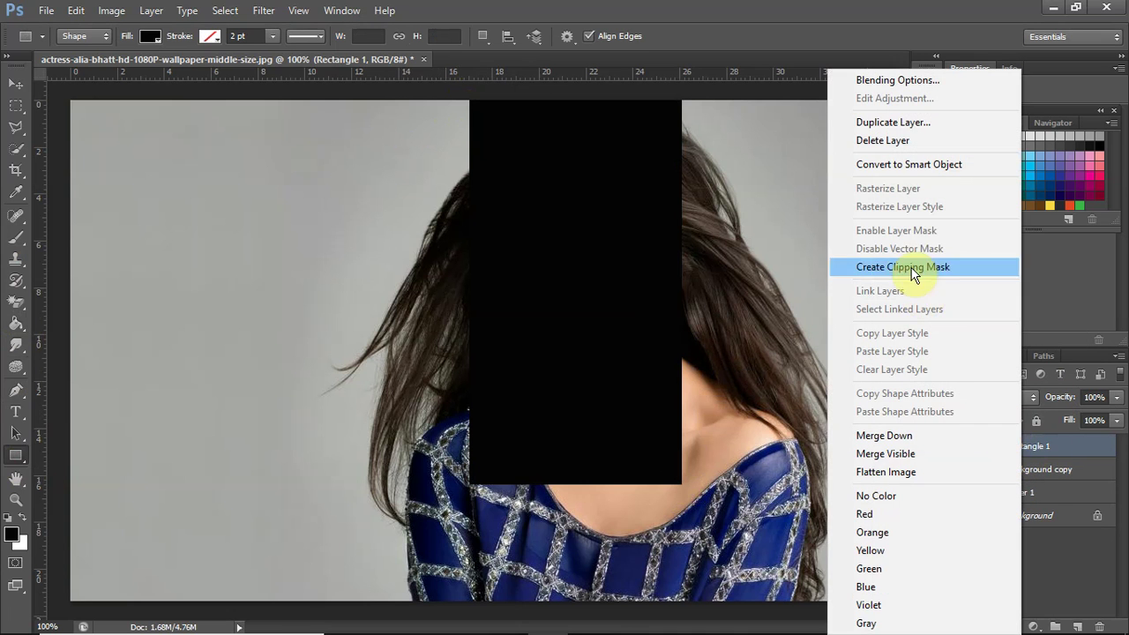
{"action": "left_click", "coordinate": [902, 266]}
{"action": "left_click_drag", "start_coordinate": [1037, 448], "coordinate": [1077, 627]}
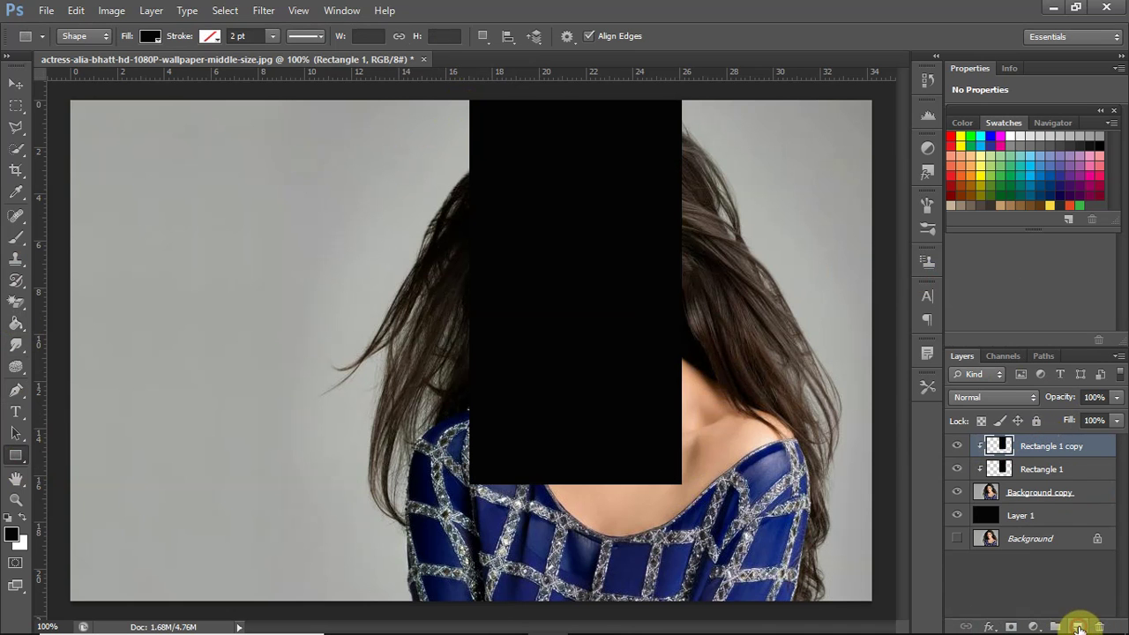
{"action": "left_click", "coordinate": [997, 447]}
Give Rectangle 1 copy a near-white Color Overlay layer style
{"action": "double_click", "coordinate": [996, 447]}
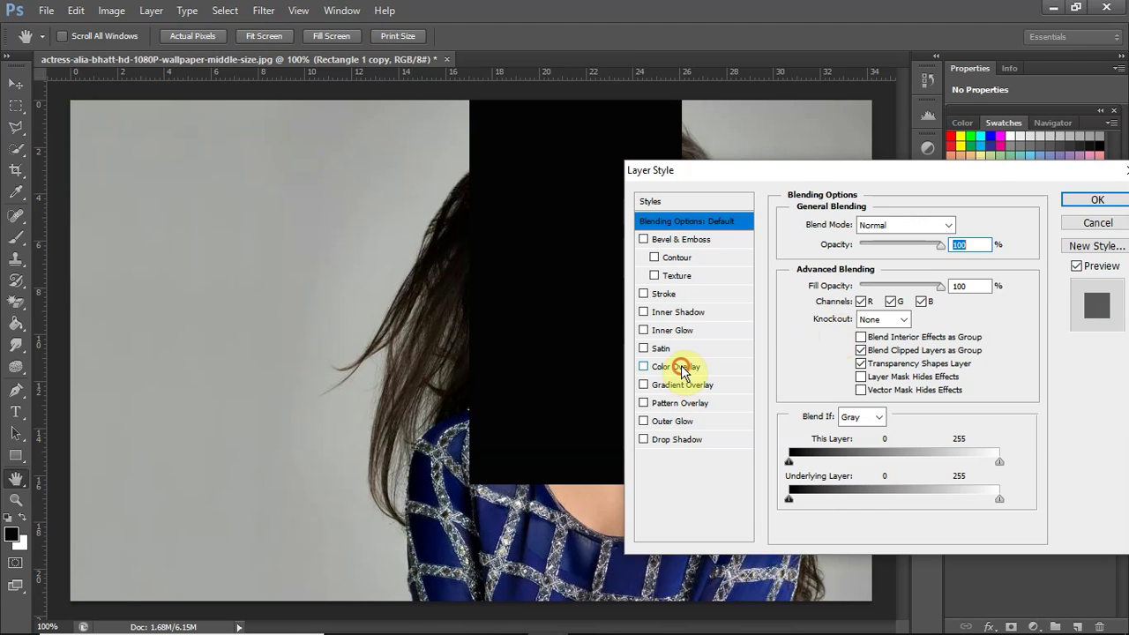
{"action": "left_click", "coordinate": [681, 367]}
{"action": "left_click", "coordinate": [979, 227]}
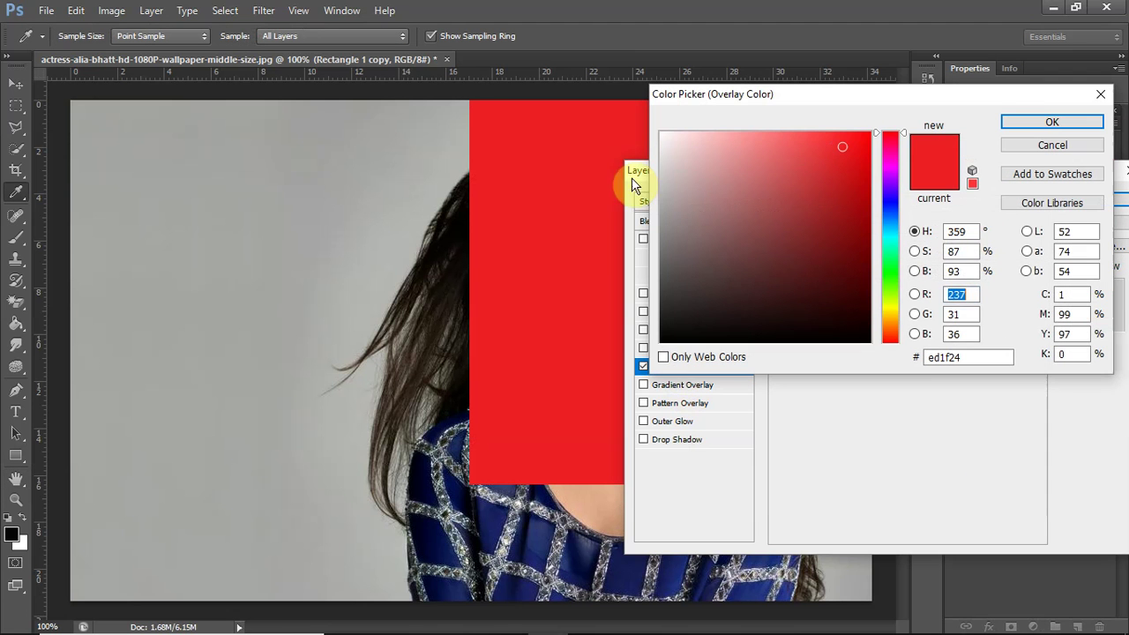
{"action": "left_click", "coordinate": [661, 133]}
{"action": "left_click", "coordinate": [1025, 120]}
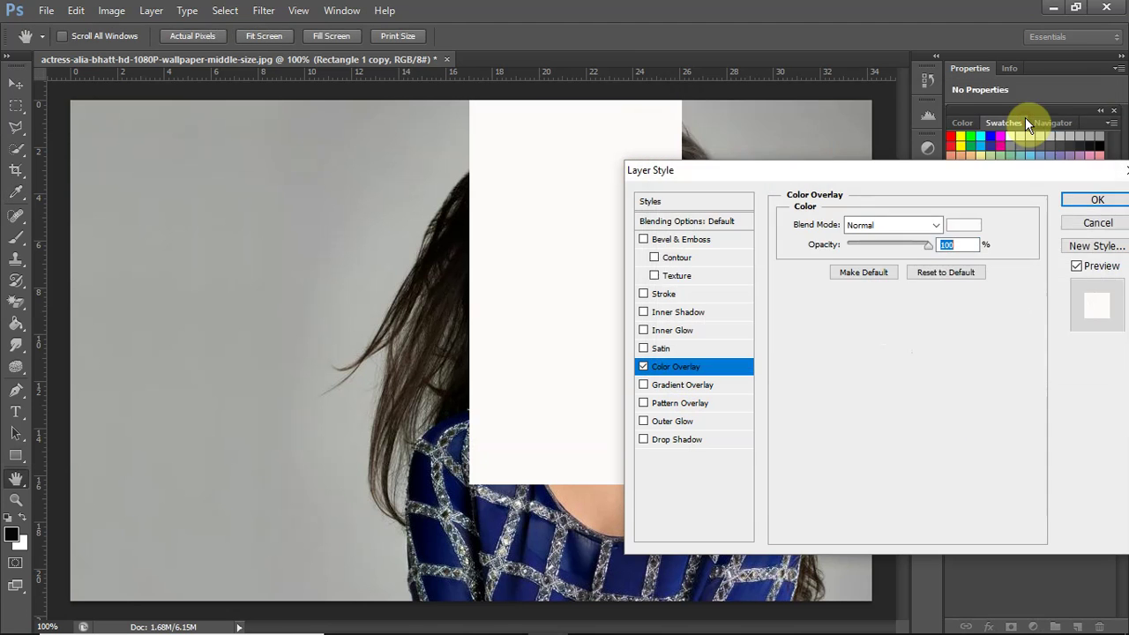
{"action": "left_click", "coordinate": [1073, 197]}
Rename the Rectangle 1 copy layer to 'white'
{"action": "double_click", "coordinate": [1074, 447]}
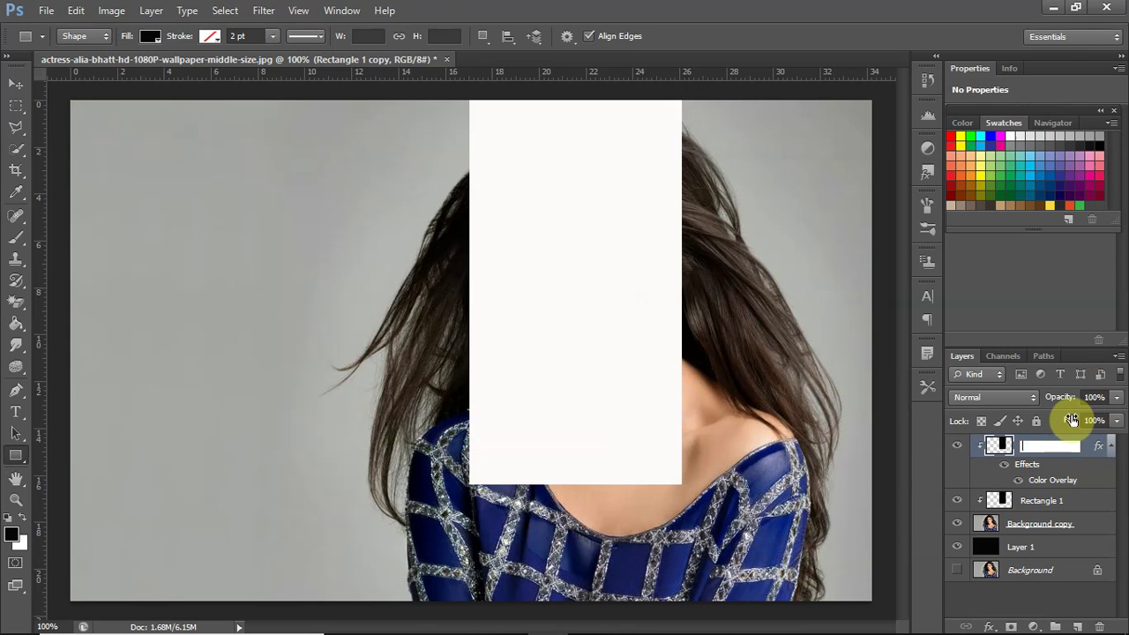
{"action": "type", "text": "white"}
{"action": "key", "text": "Return"}
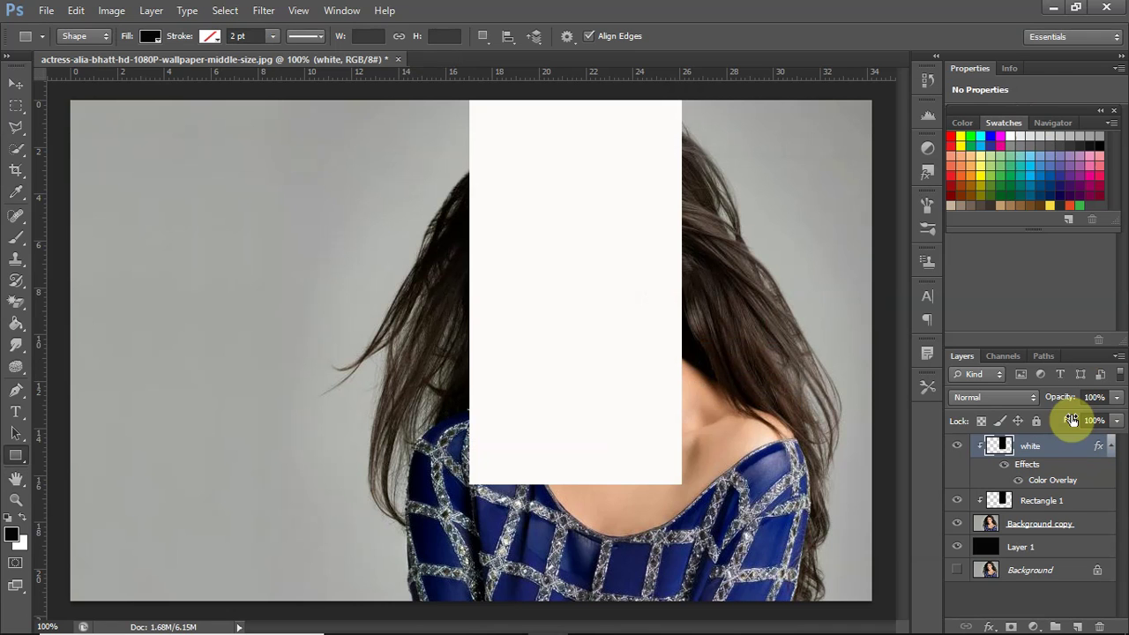
Rename Rectangle 1 to 'black' and move it above the white layer
{"action": "double_click", "coordinate": [1037, 500]}
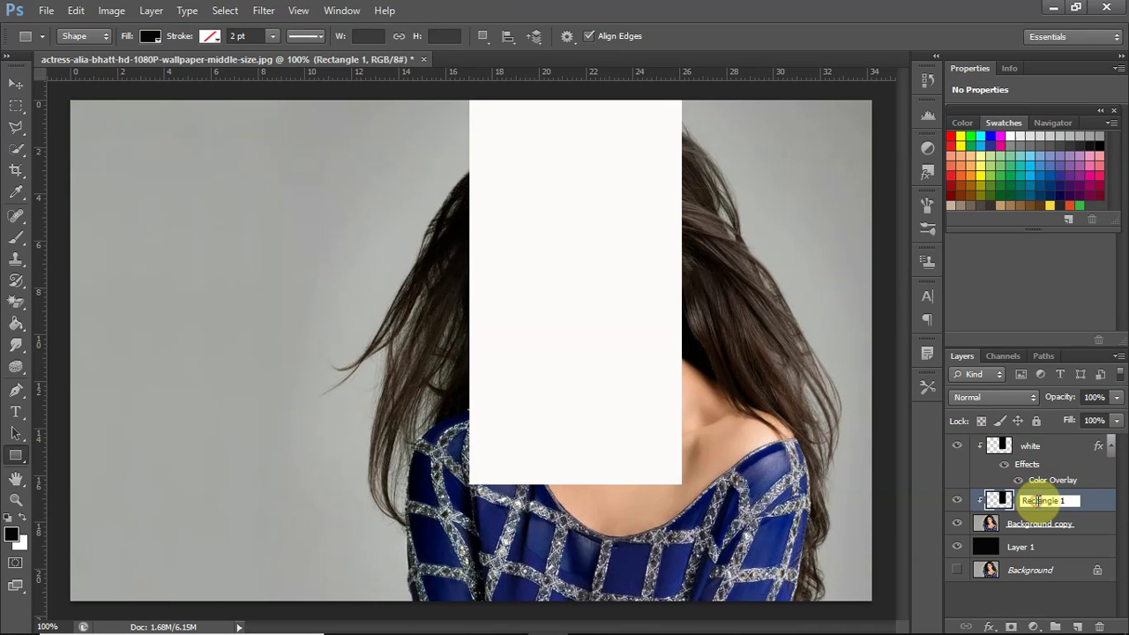
{"action": "left_click", "coordinate": [1069, 500]}
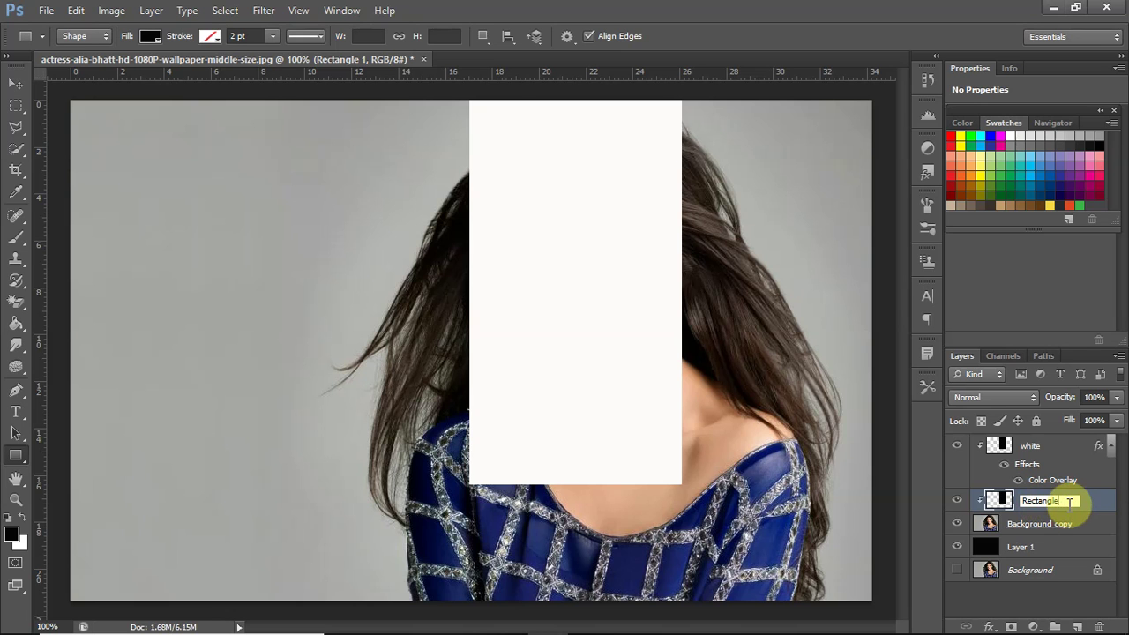
{"action": "type", "text": "blac"}
{"action": "key", "text": "Return"}
{"action": "mouse_move", "coordinate": [1069, 509]}
{"action": "left_mouse_down"}
{"action": "mouse_move", "coordinate": [1101, 446]}
{"action": "mouse_move", "coordinate": [1068, 449]}
{"action": "left_mouse_up"}
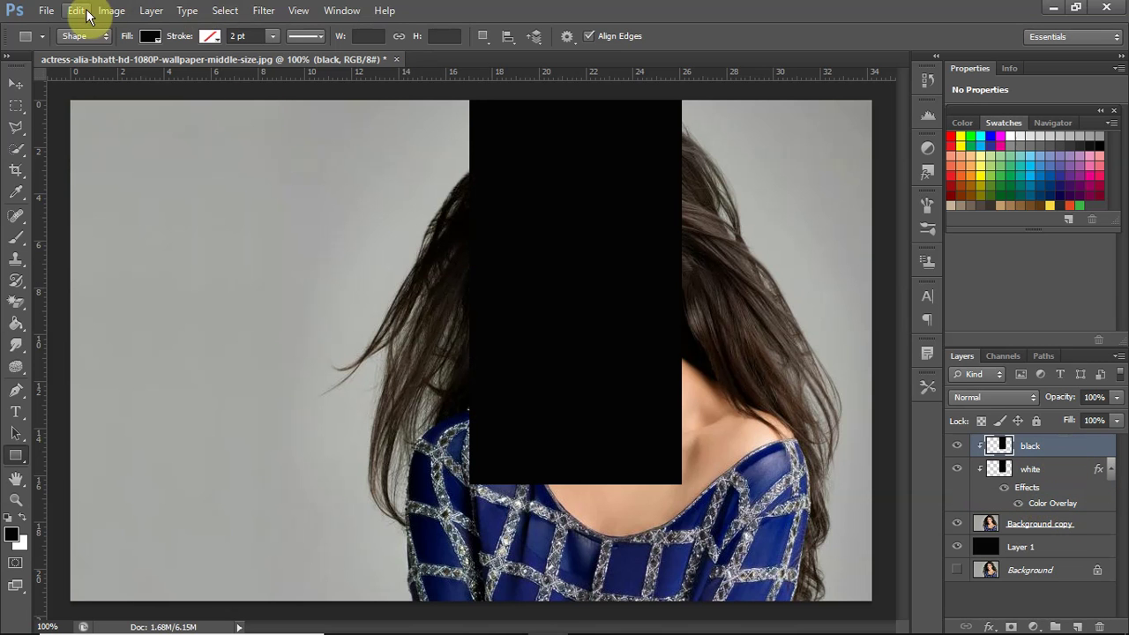
Free Transform the black shape to about 96% and raise its bottom edge for a thicker border
{"action": "left_click", "coordinate": [76, 10]}
{"action": "left_click", "coordinate": [109, 317]}
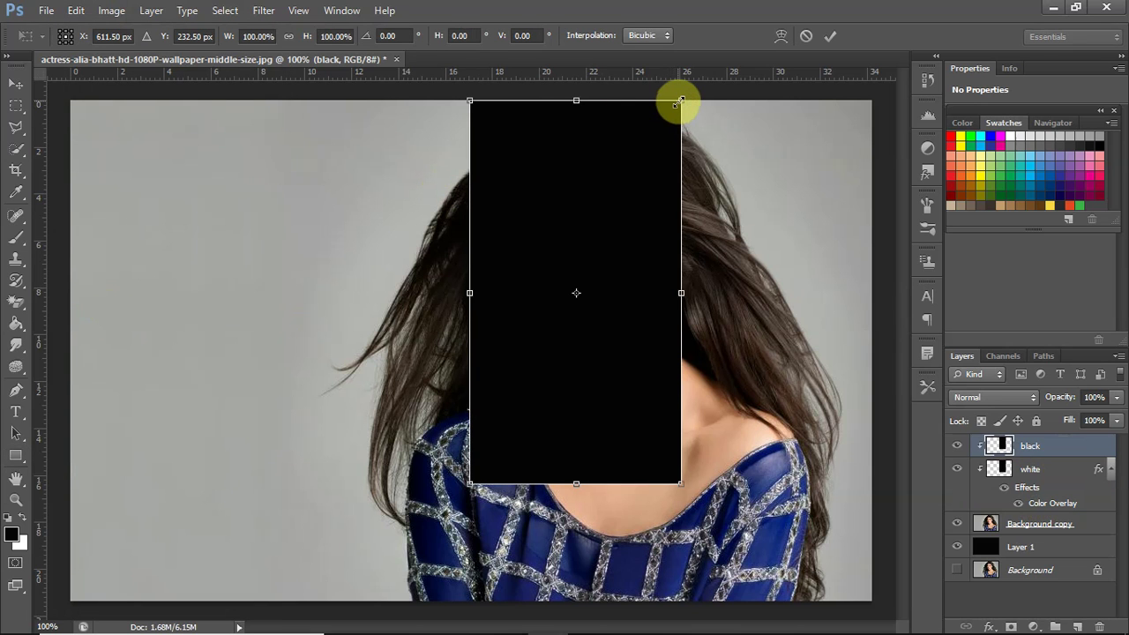
{"action": "left_click_drag", "start_coordinate": [677, 102], "coordinate": [676, 107]}
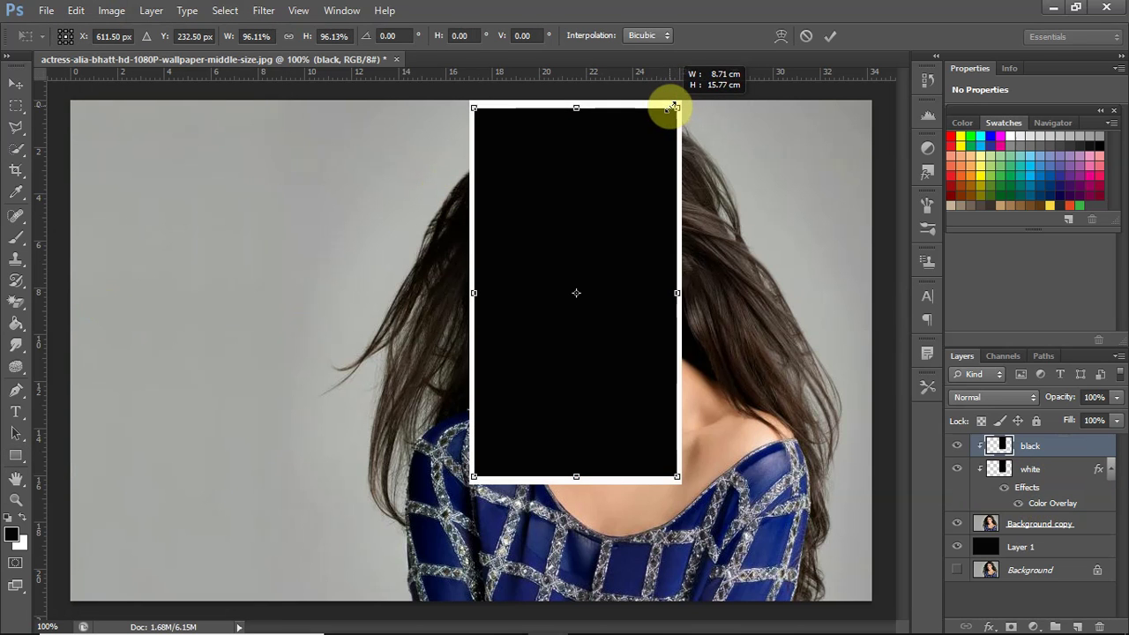
{"action": "left_click_drag", "start_coordinate": [576, 476], "coordinate": [575, 463]}
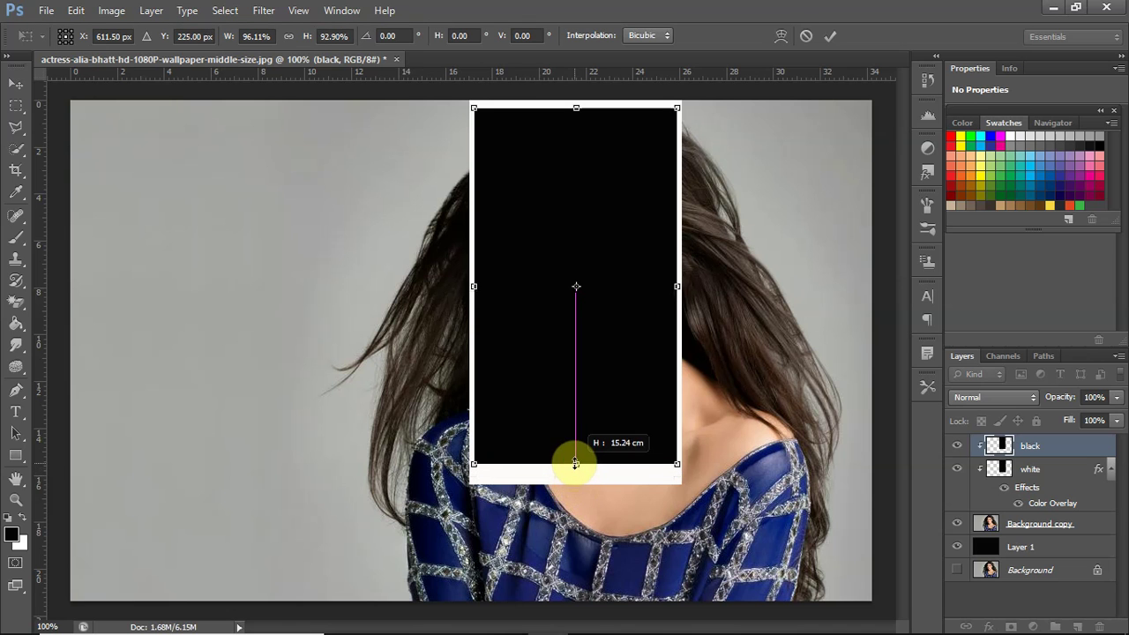
Commit the resize, then move the portrait to the top and clip it into the black shape
{"action": "left_click", "coordinate": [827, 35]}
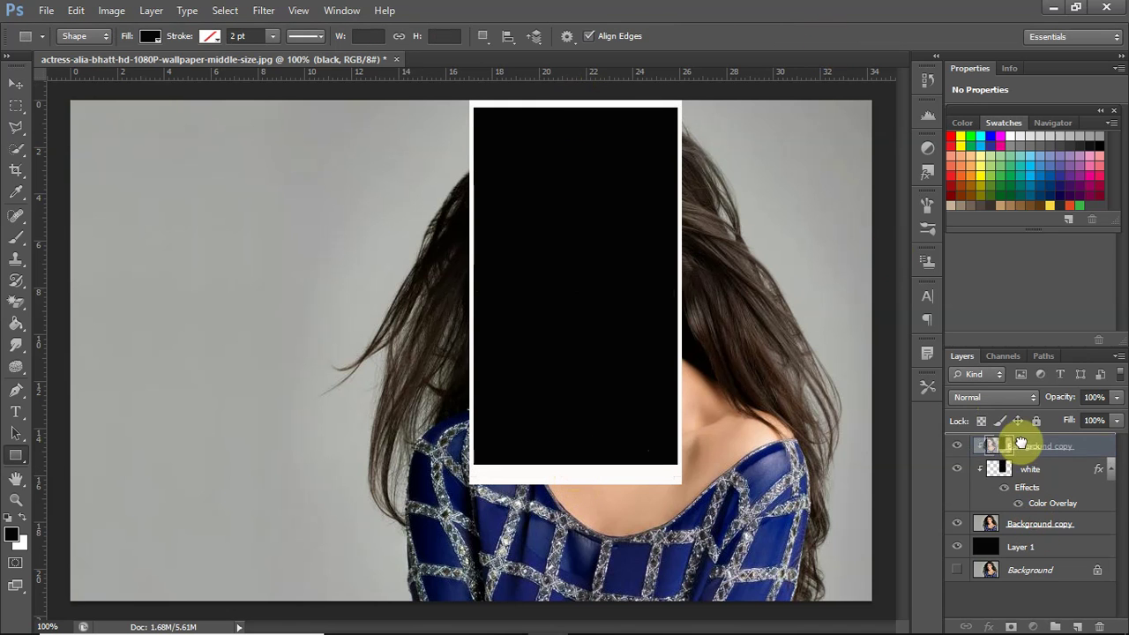
{"action": "left_click_drag", "start_coordinate": [1026, 501], "coordinate": [1023, 445]}
{"action": "right_click", "coordinate": [1023, 446]}
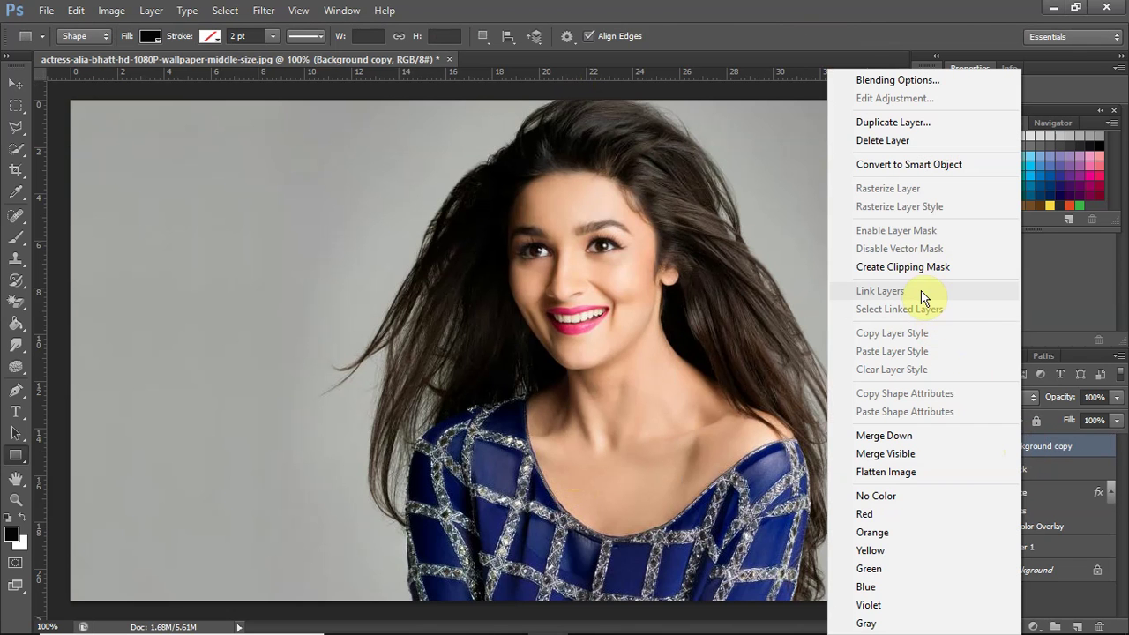
{"action": "left_click", "coordinate": [915, 267]}
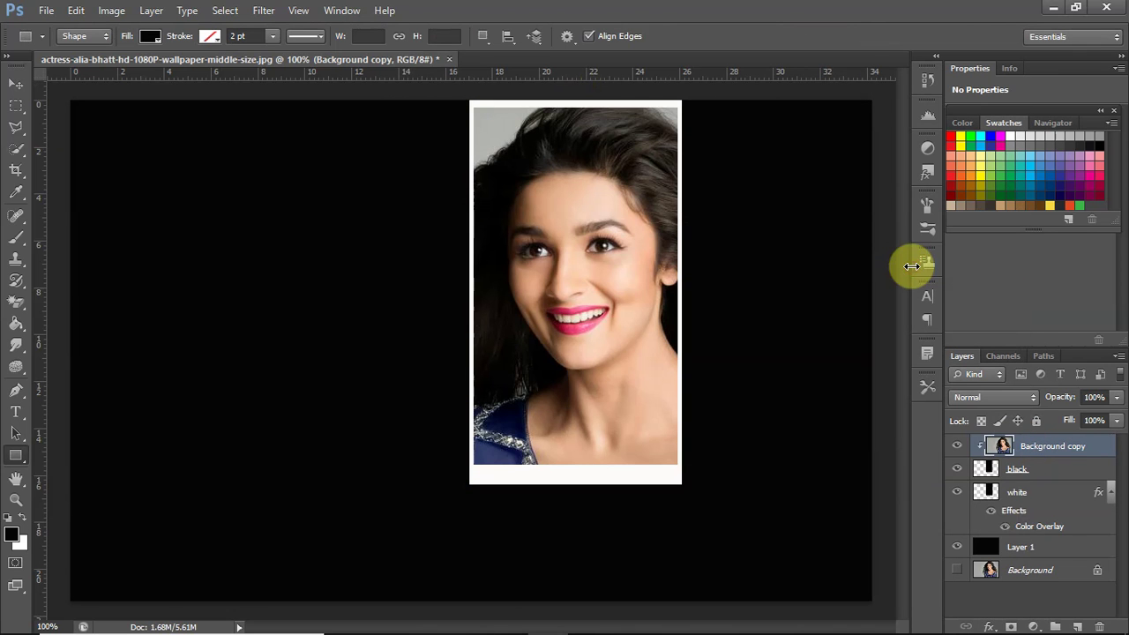
Duplicate the portrait, black and white frame layers together
{"action": "left_click", "coordinate": [1033, 481], "text": "shift"}
{"action": "right_click", "coordinate": [1035, 446]}
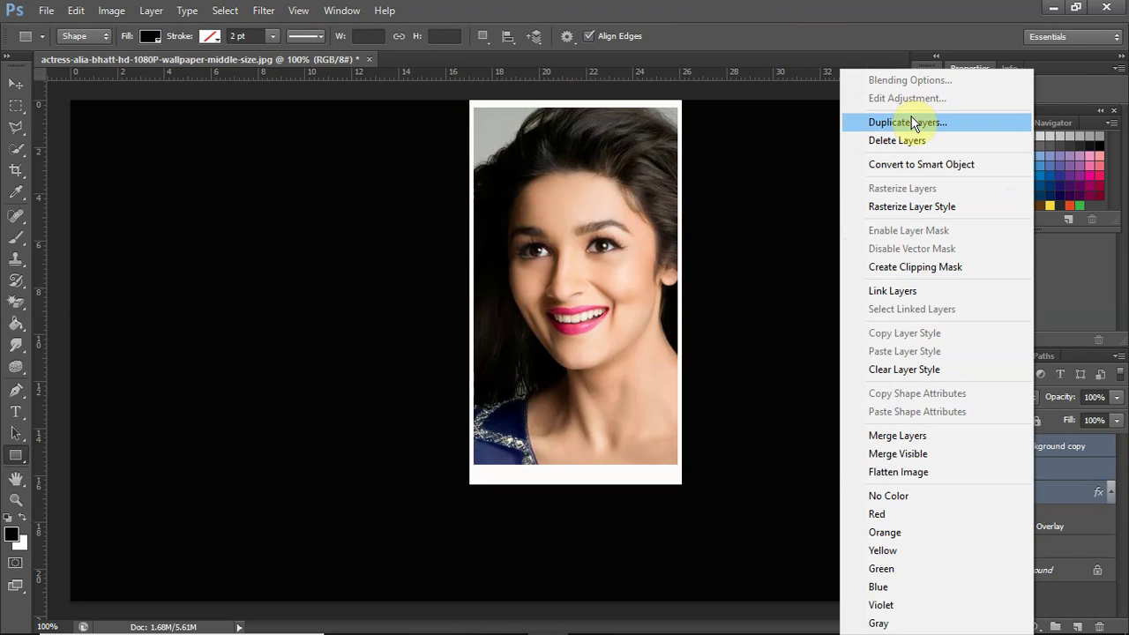
{"action": "left_click", "coordinate": [908, 123]}
{"action": "left_click", "coordinate": [692, 185]}
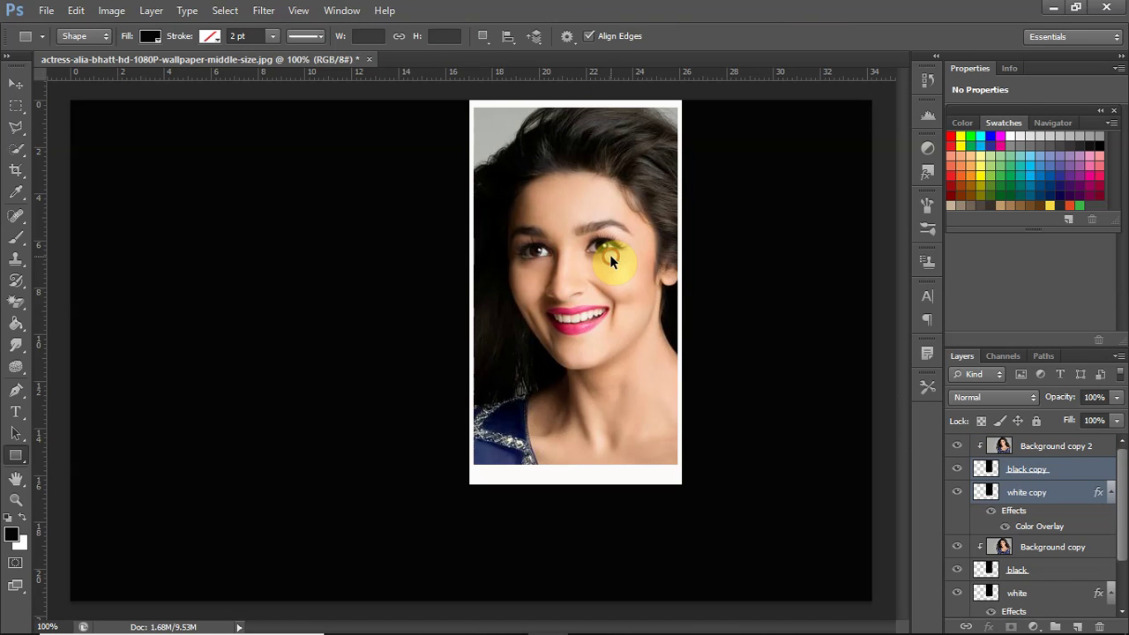
Move the copied frame left, then duplicate the frame layers again and place that copy right
{"action": "left_click", "coordinate": [15, 86]}
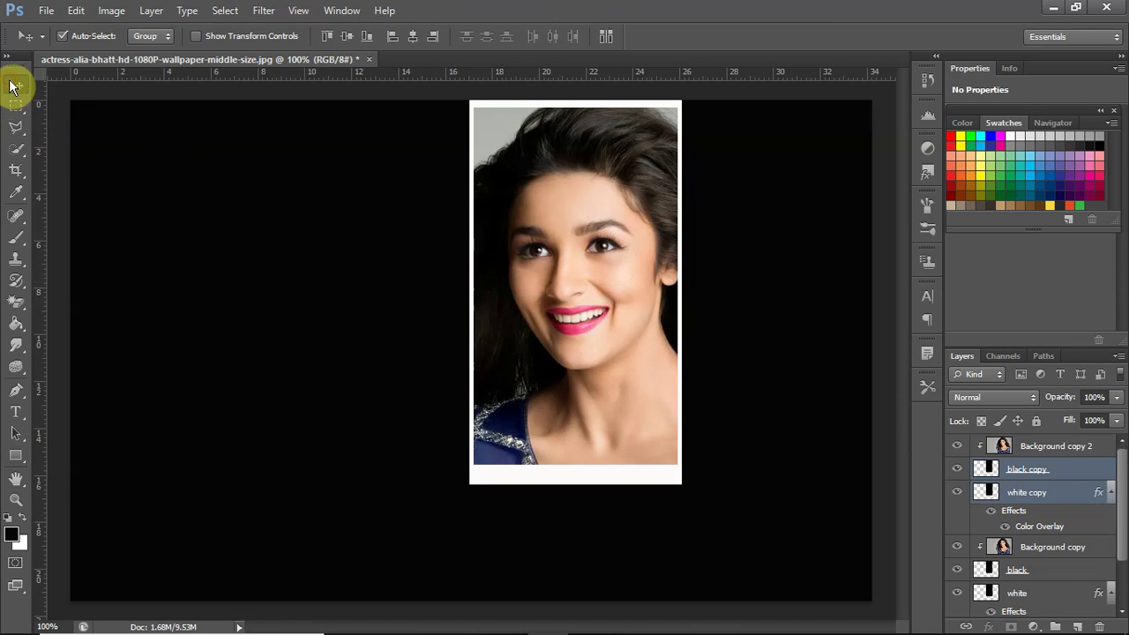
{"action": "mouse_move", "coordinate": [516, 220]}
{"action": "left_mouse_down"}
{"action": "mouse_move", "coordinate": [388, 245]}
{"action": "mouse_move", "coordinate": [426, 238]}
{"action": "mouse_move", "coordinate": [416, 240]}
{"action": "left_mouse_up"}
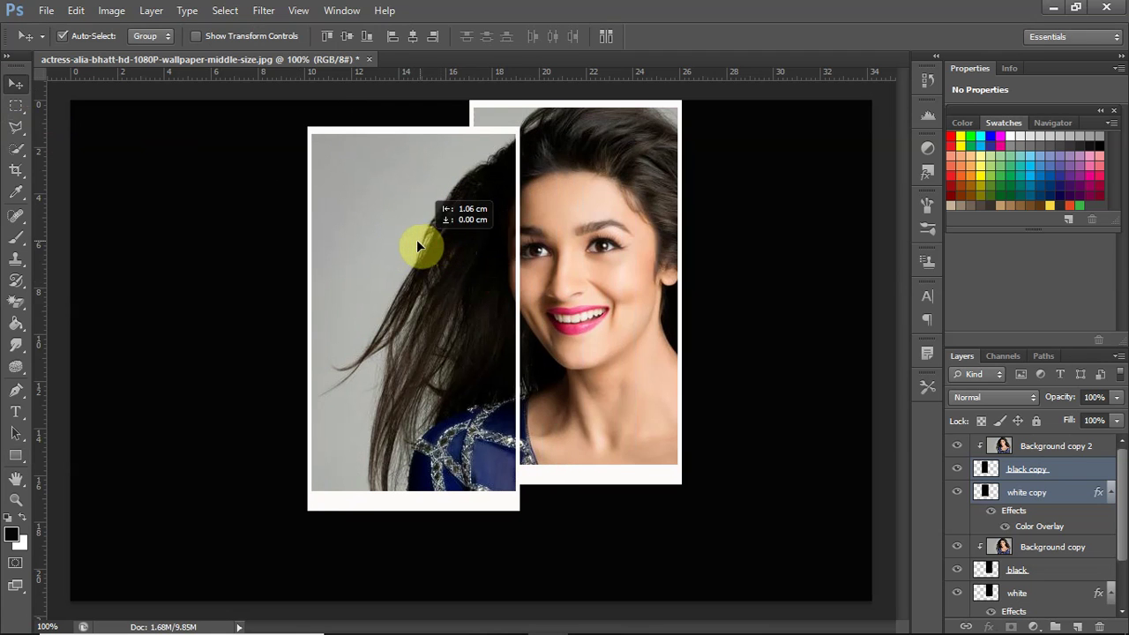
{"action": "left_click", "coordinate": [1019, 448], "text": "shift"}
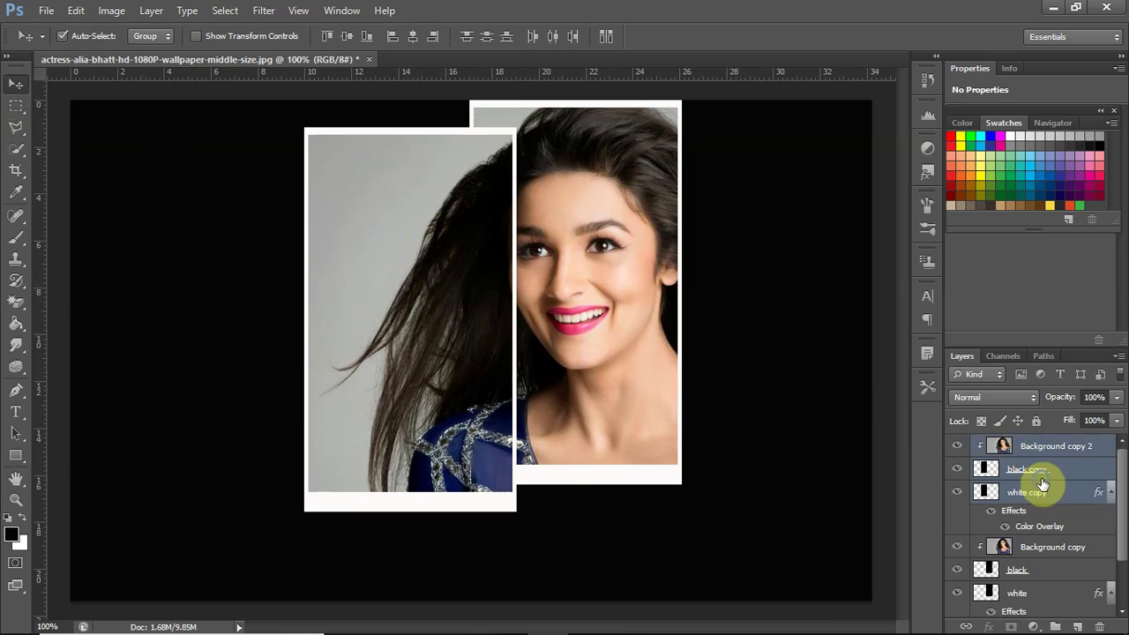
{"action": "right_click", "coordinate": [1037, 484]}
{"action": "left_click", "coordinate": [896, 119]}
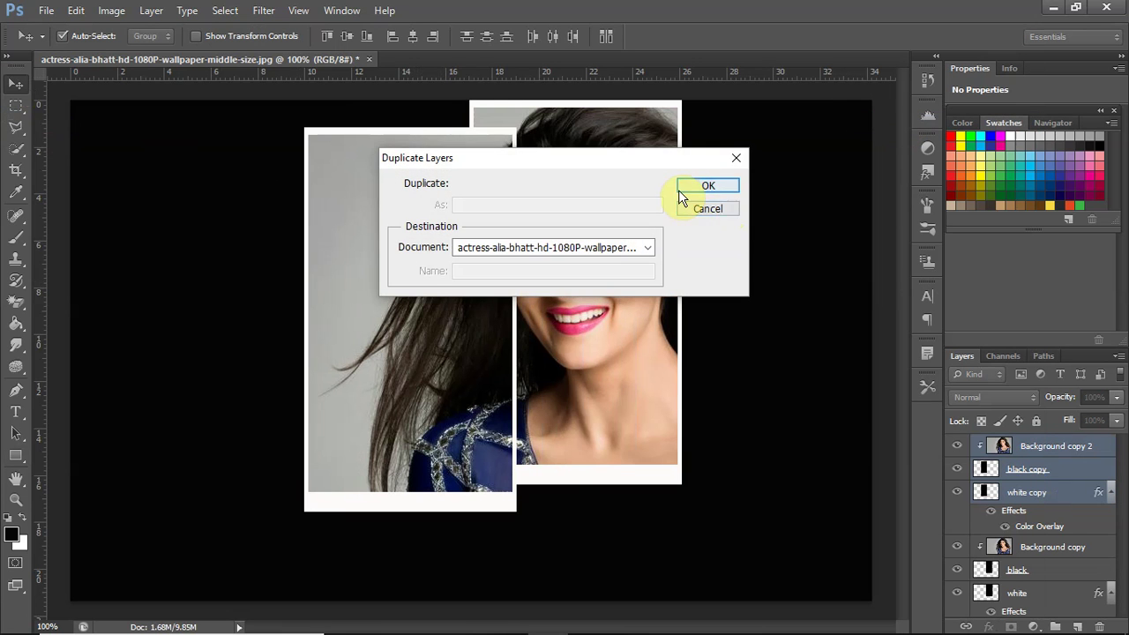
{"action": "left_click", "coordinate": [706, 187]}
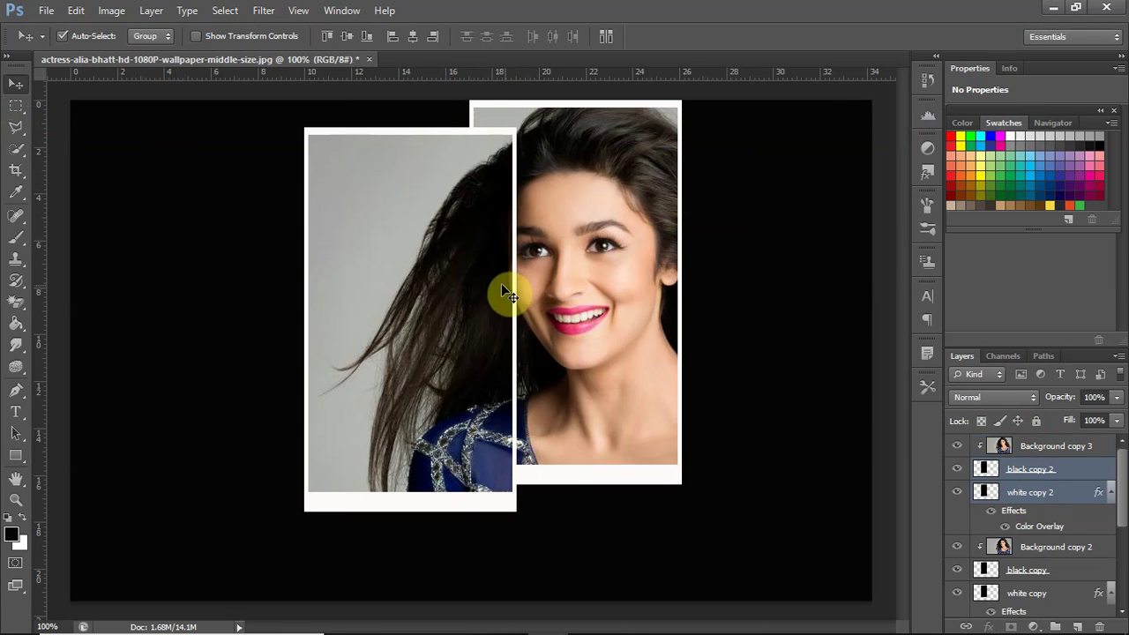
{"action": "left_click_drag", "start_coordinate": [497, 277], "coordinate": [776, 238]}
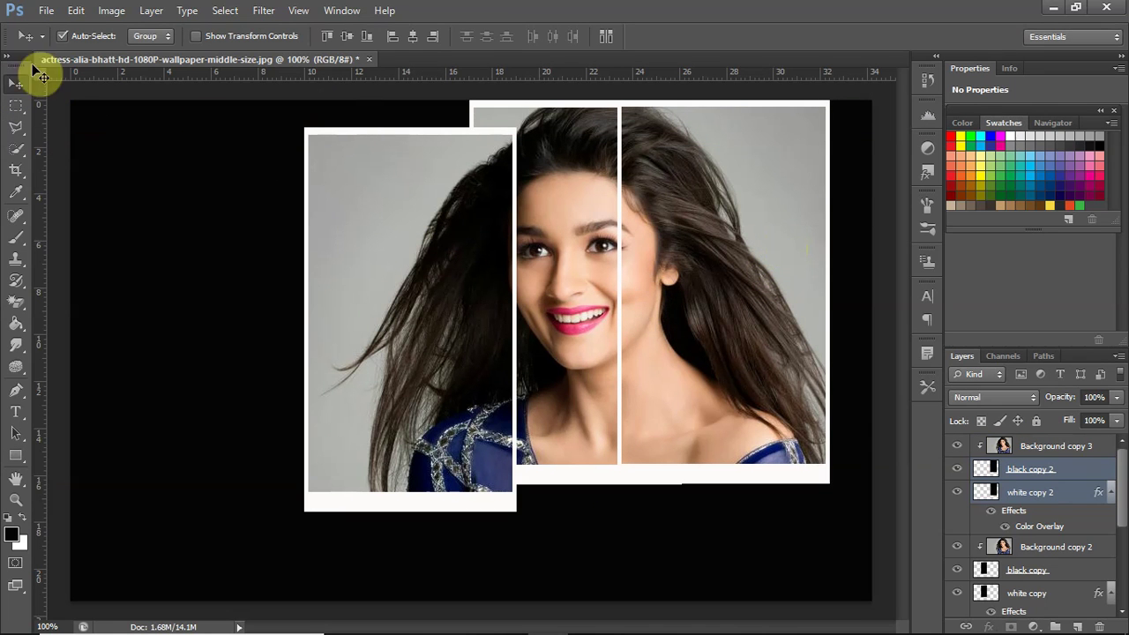
Rotate the right-hand frame about 8.6° clockwise with Free Transform
{"action": "left_click", "coordinate": [72, 10]}
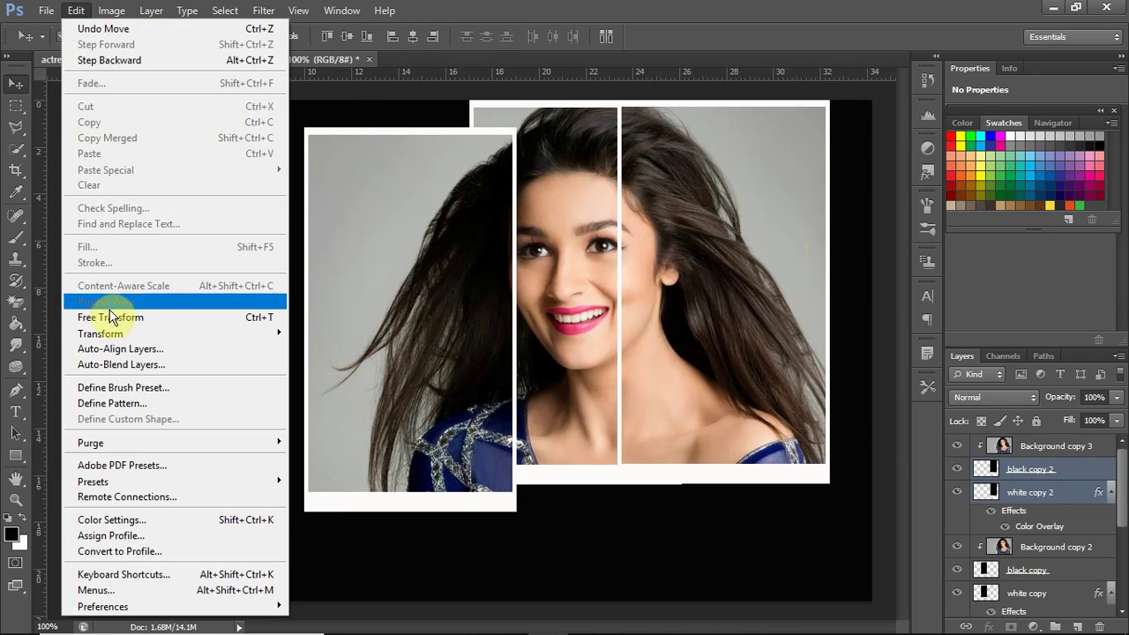
{"action": "left_click", "coordinate": [81, 313]}
{"action": "left_click_drag", "start_coordinate": [832, 496], "coordinate": [798, 517]}
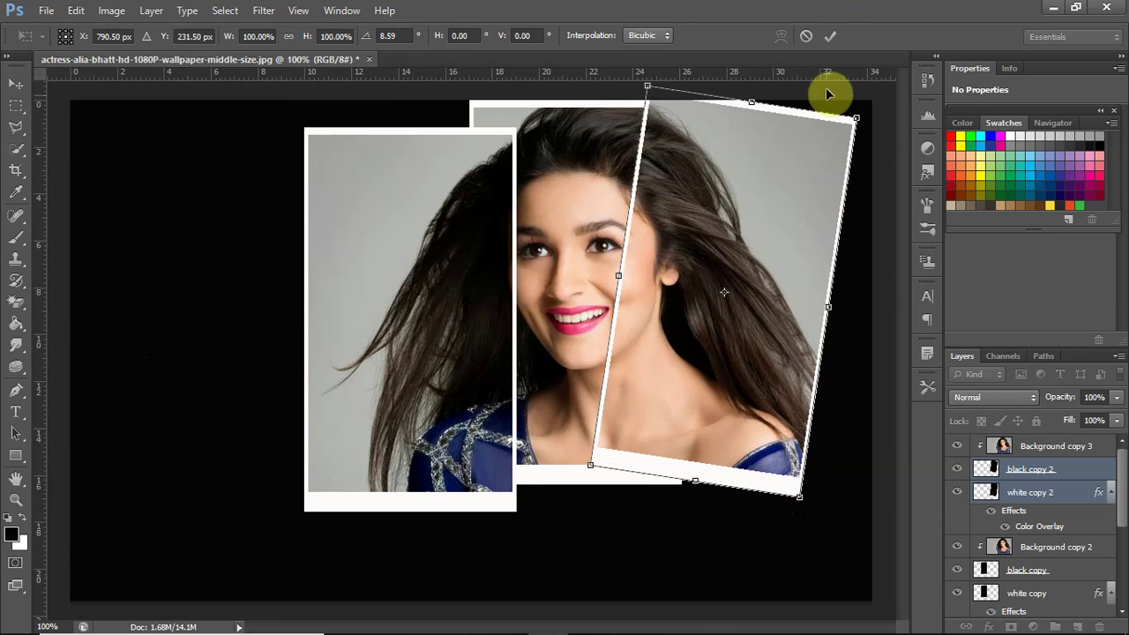
{"action": "left_click", "coordinate": [831, 36]}
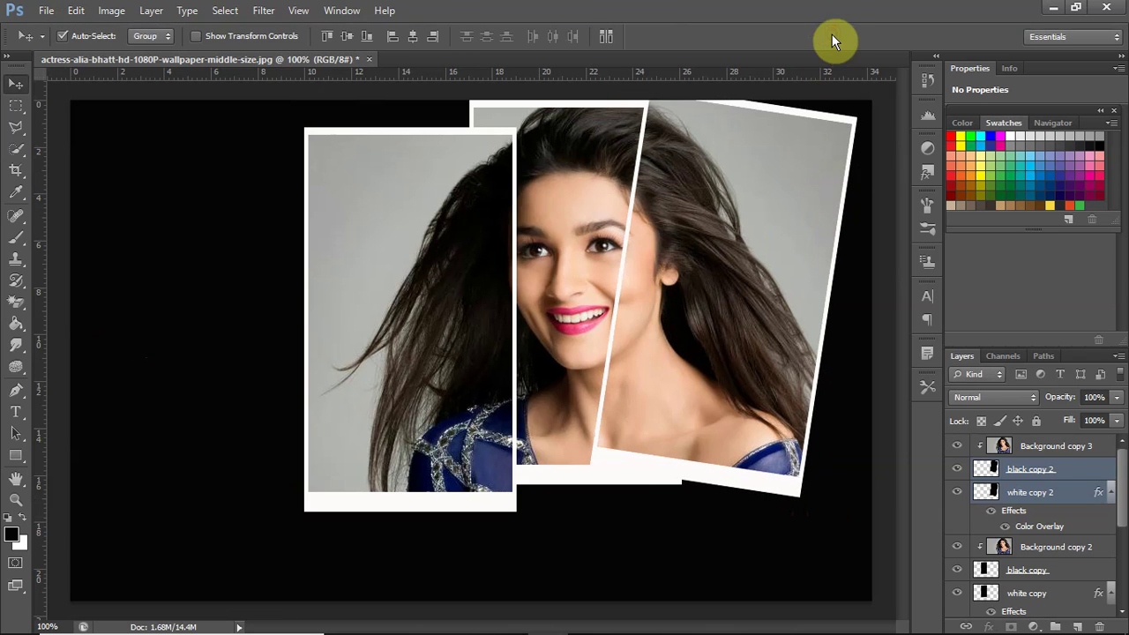
Duplicate the right frame's layers and move the copy down to the canvas centre
{"action": "left_click", "coordinate": [1032, 446], "text": "shift"}
{"action": "right_click", "coordinate": [1037, 467]}
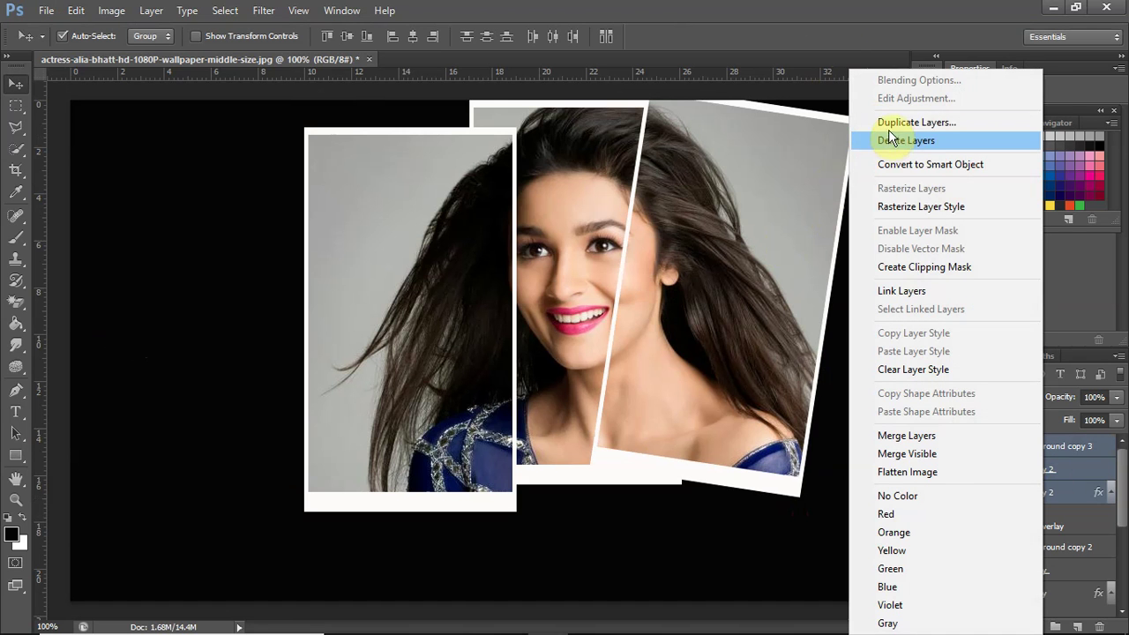
{"action": "left_click", "coordinate": [882, 116]}
{"action": "left_click", "coordinate": [705, 187]}
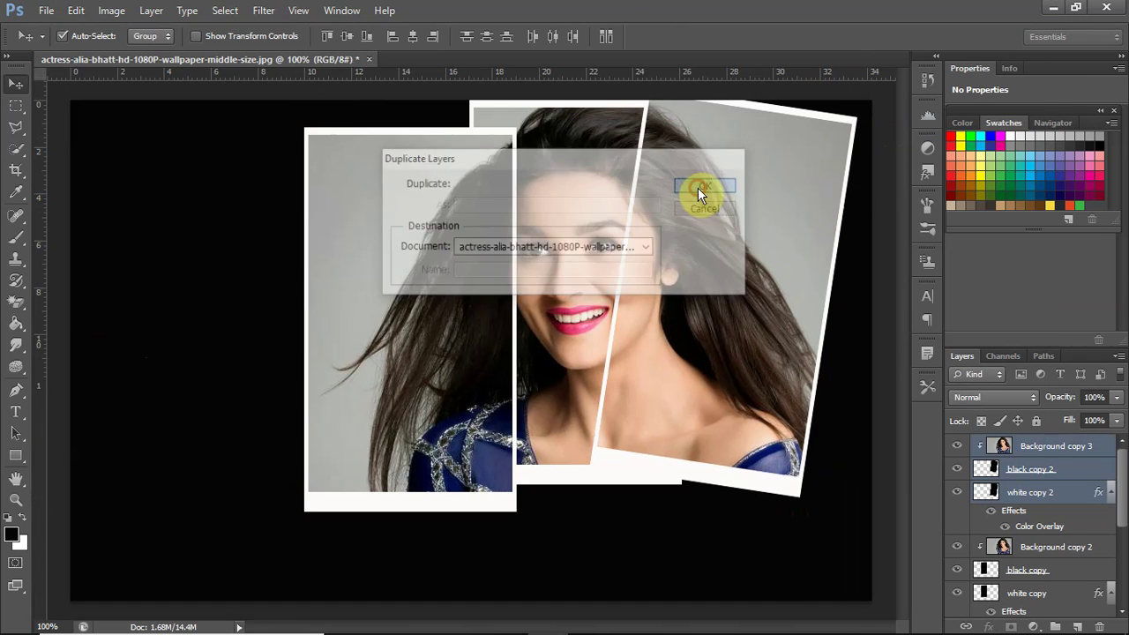
{"action": "mouse_move", "coordinate": [675, 347]}
{"action": "left_mouse_down"}
{"action": "mouse_move", "coordinate": [497, 414]}
{"action": "mouse_move", "coordinate": [510, 454]}
{"action": "left_mouse_up"}
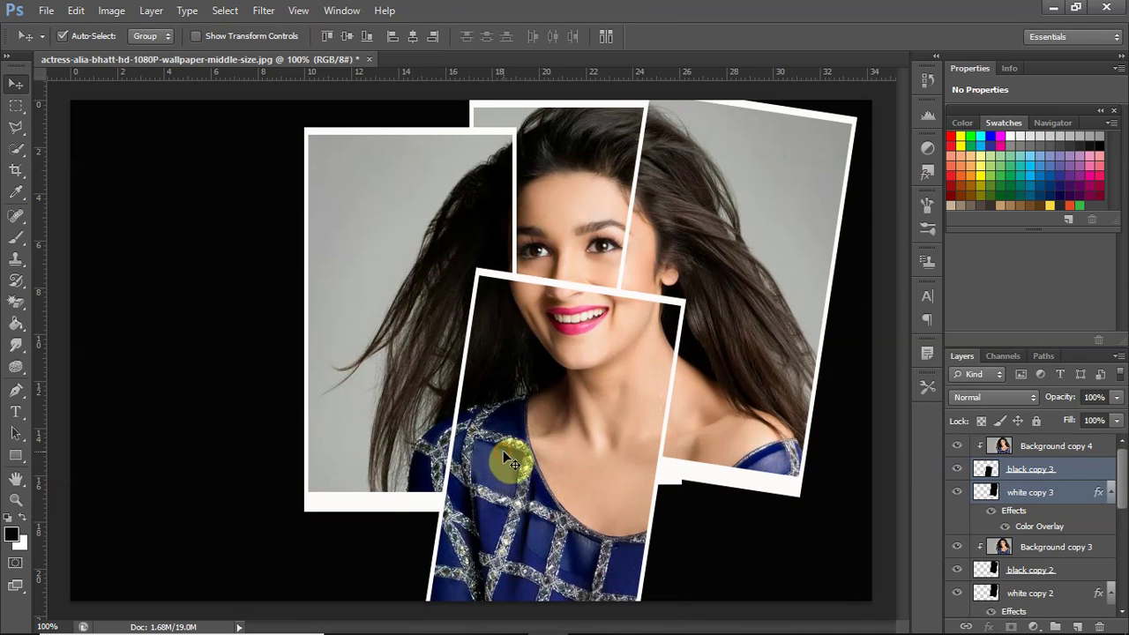
Squash the centre frame to 73.75% height, shift it up and right, and commit
{"action": "left_click", "coordinate": [76, 12]}
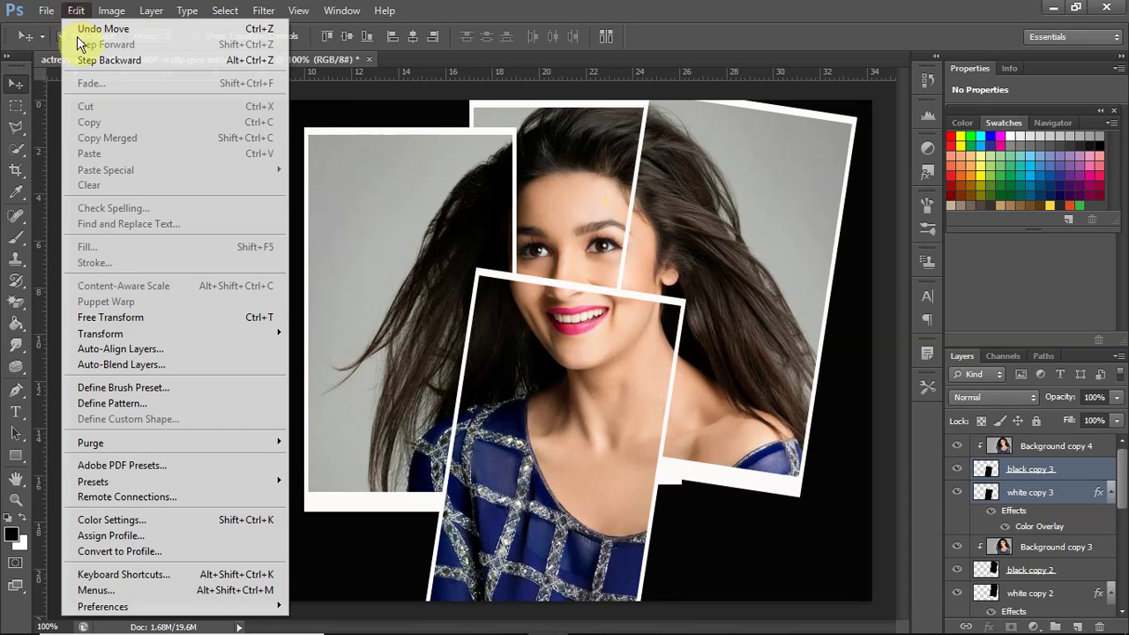
{"action": "left_click", "coordinate": [114, 317]}
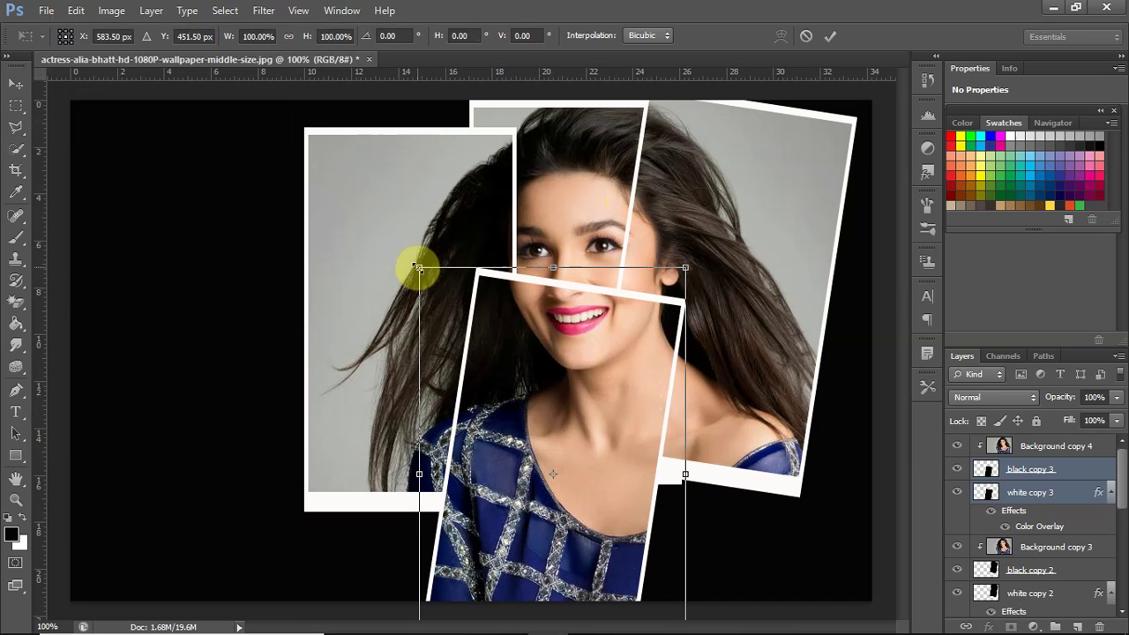
{"action": "left_click_drag", "start_coordinate": [552, 266], "coordinate": [553, 376]}
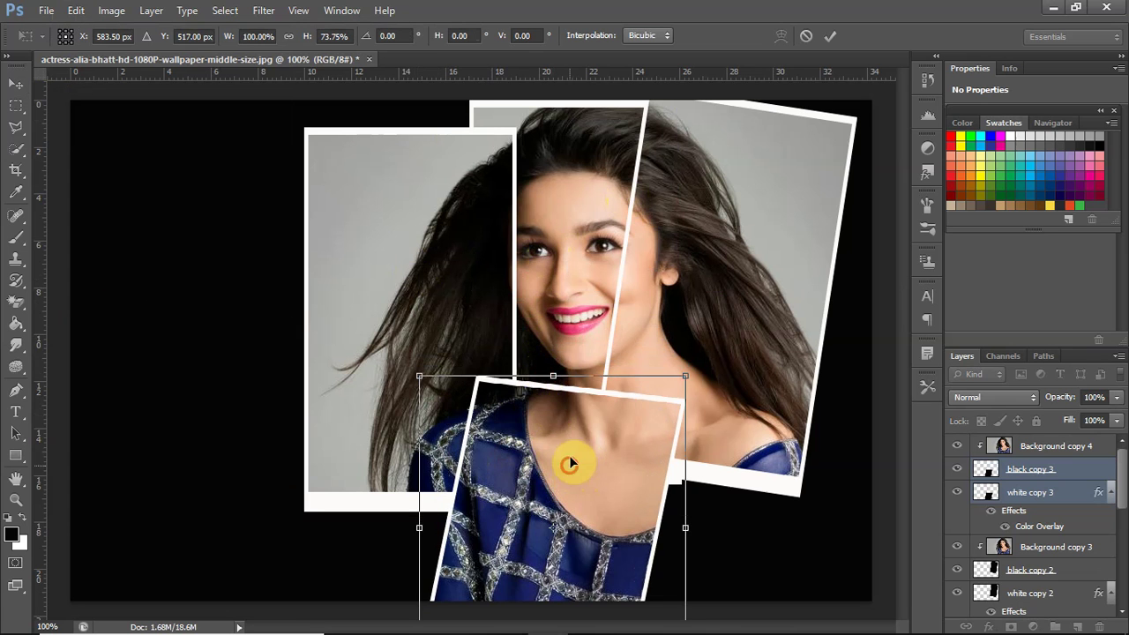
{"action": "left_click_drag", "start_coordinate": [568, 462], "coordinate": [588, 372]}
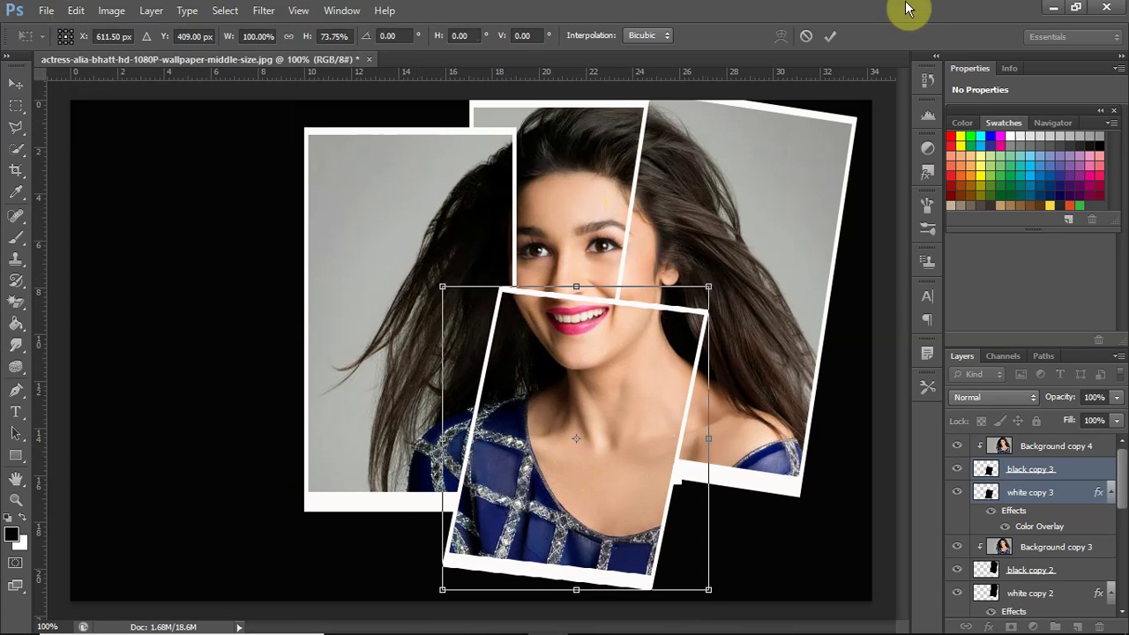
{"action": "left_click", "coordinate": [829, 35]}
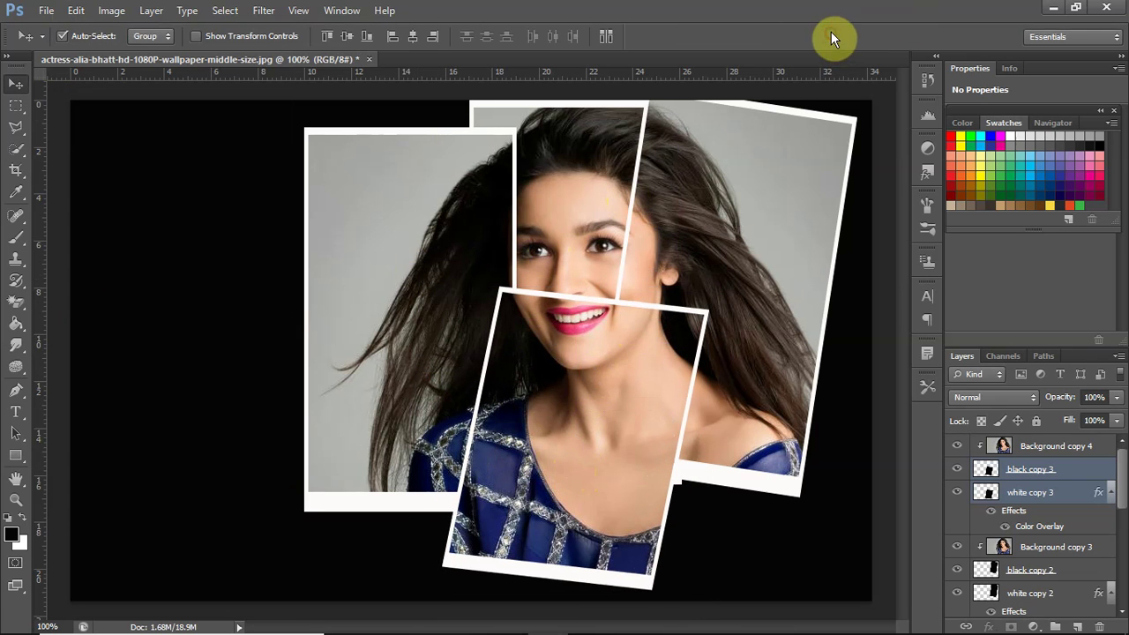
Duplicate the frame and photo layers and place the copy at the lower right, overlapping the centre frame
{"action": "left_click", "coordinate": [1051, 448], "text": "shift"}
{"action": "right_click", "coordinate": [1040, 448]}
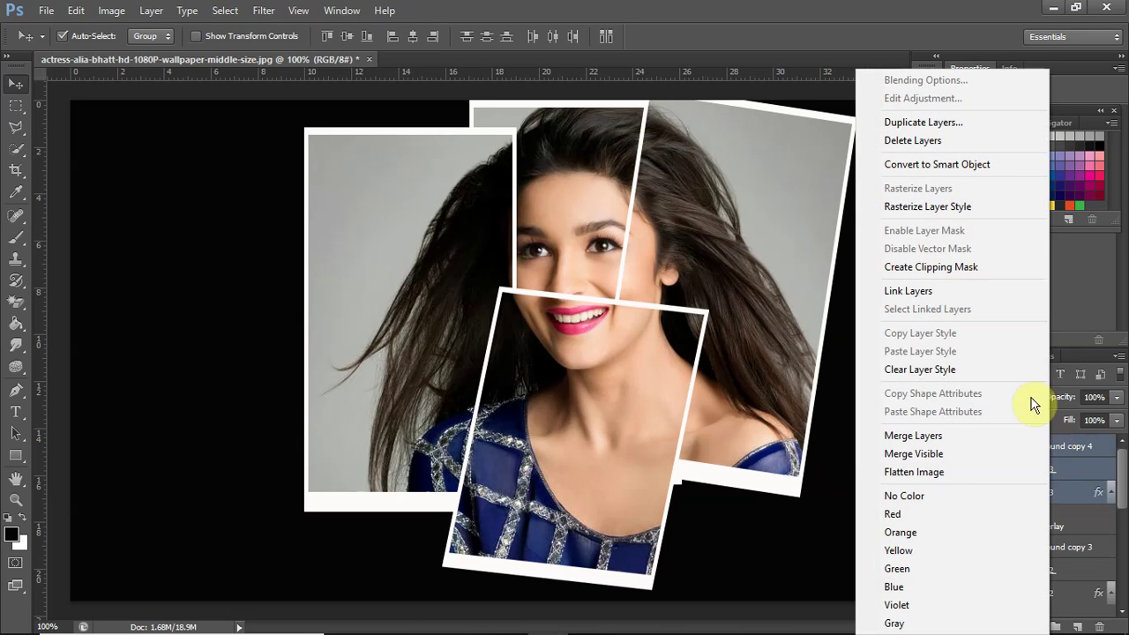
{"action": "left_click", "coordinate": [940, 115]}
{"action": "left_click", "coordinate": [683, 191]}
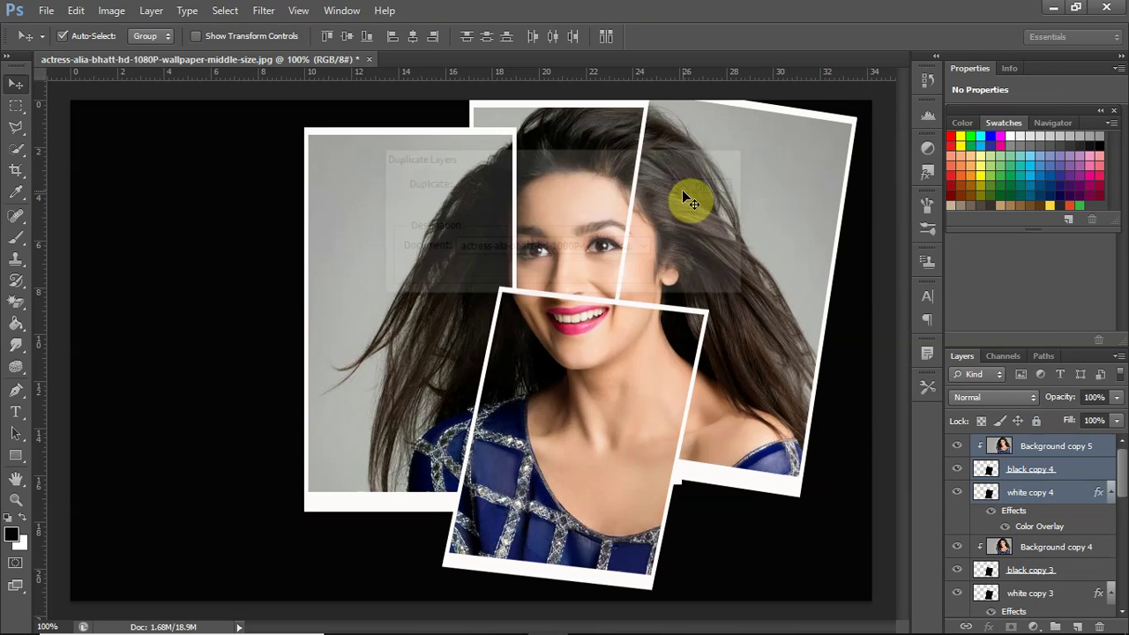
{"action": "mouse_move", "coordinate": [605, 383]}
{"action": "left_mouse_down"}
{"action": "mouse_move", "coordinate": [700, 364]}
{"action": "mouse_move", "coordinate": [730, 377]}
{"action": "left_mouse_up"}
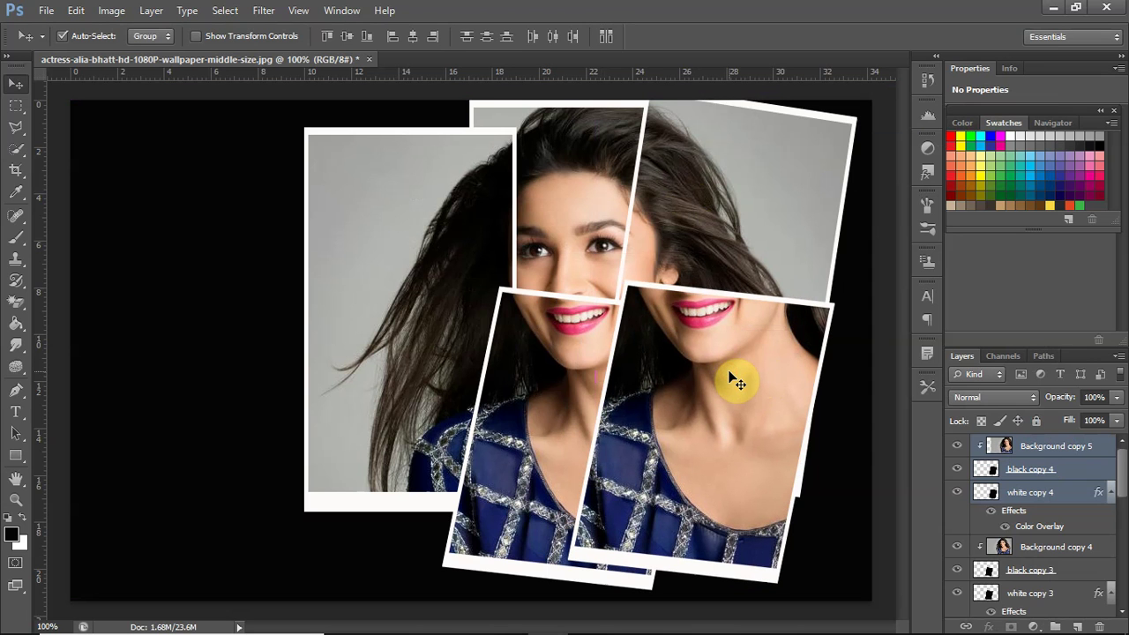
{"action": "key", "text": "ctrl+z"}
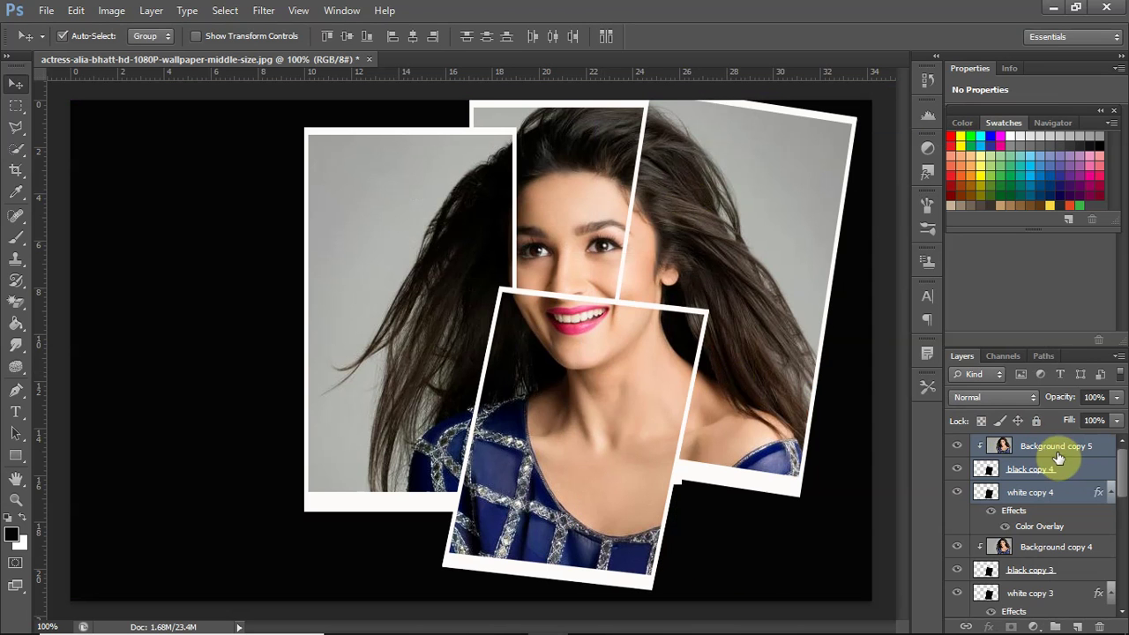
{"action": "mouse_move", "coordinate": [653, 394]}
{"action": "left_mouse_down"}
{"action": "mouse_move", "coordinate": [724, 418]}
{"action": "mouse_move", "coordinate": [737, 435]}
{"action": "left_mouse_up"}
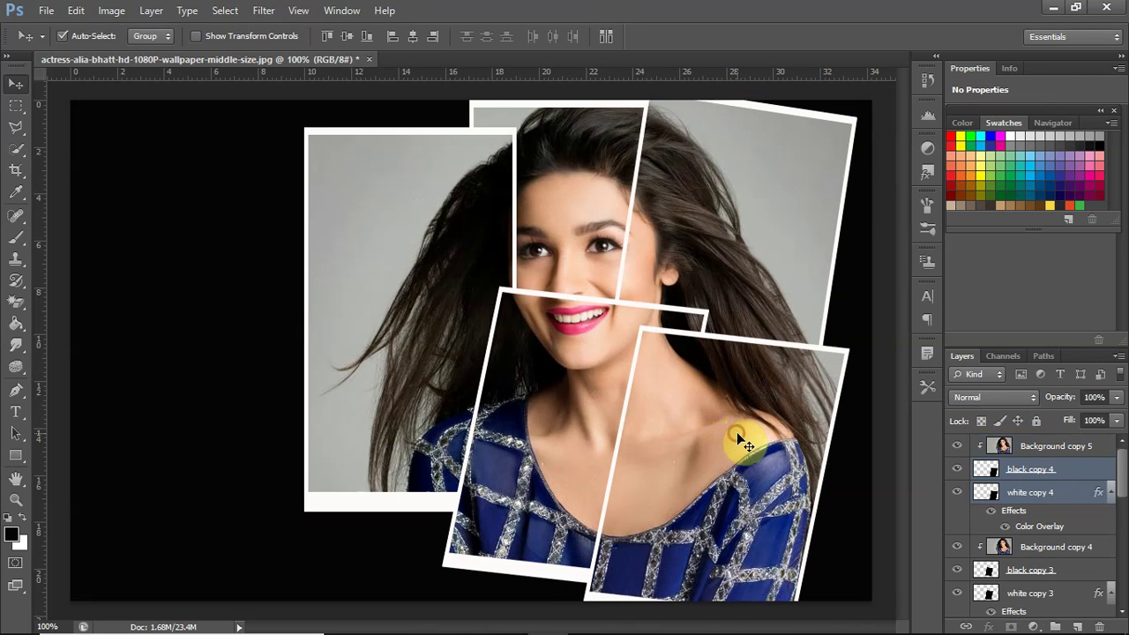
{"action": "left_click", "coordinate": [1020, 446], "text": "shift"}
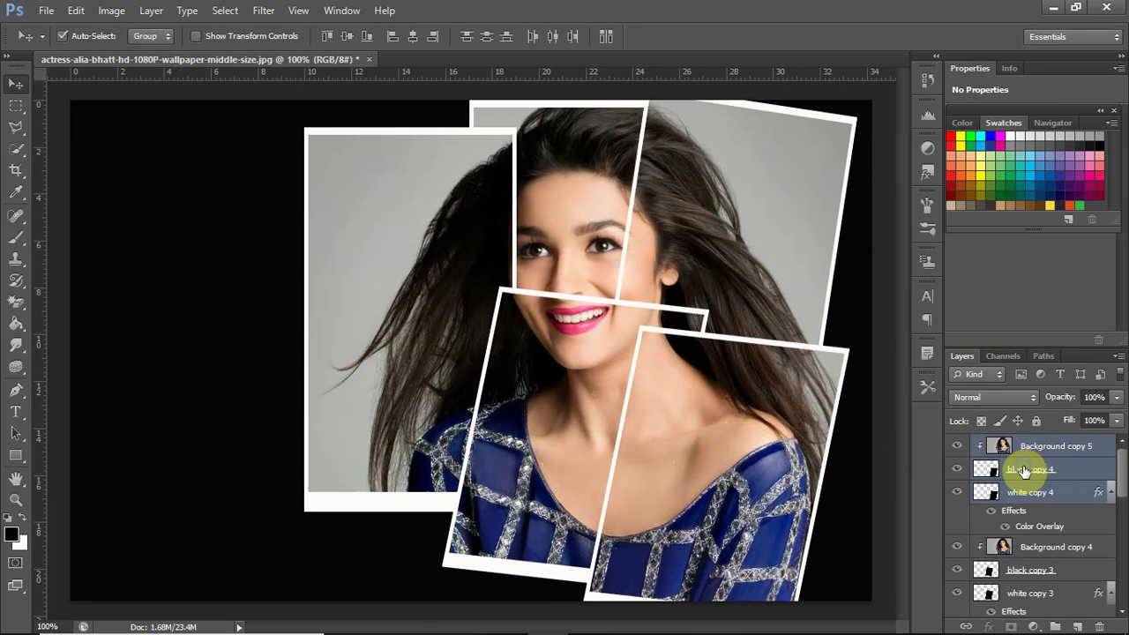
Duplicate the frame and photo layers and move the copy to the lower left
{"action": "right_click", "coordinate": [1026, 469]}
{"action": "left_click", "coordinate": [877, 122]}
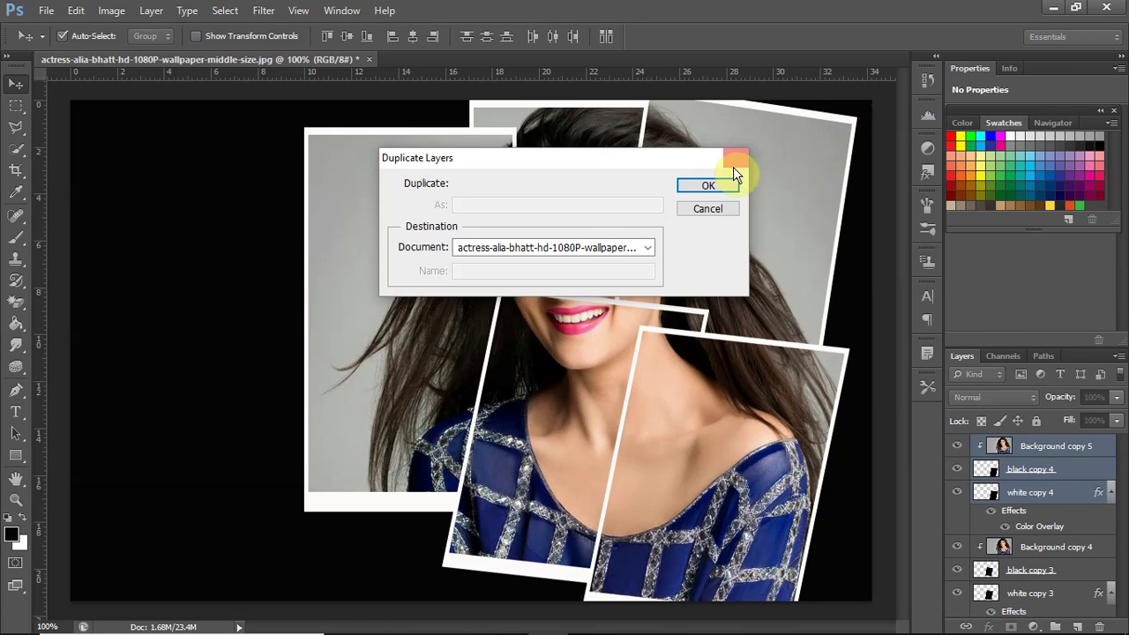
{"action": "left_click", "coordinate": [715, 186]}
{"action": "mouse_move", "coordinate": [693, 395]}
{"action": "left_mouse_down"}
{"action": "mouse_move", "coordinate": [432, 386]}
{"action": "mouse_move", "coordinate": [419, 364]}
{"action": "left_mouse_up"}
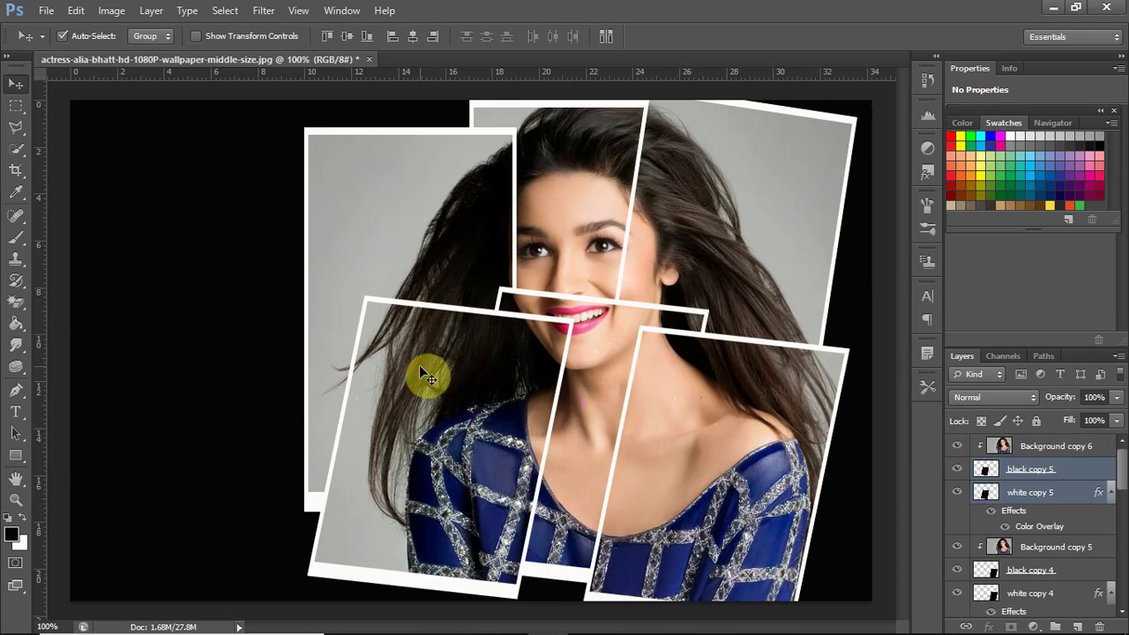
Enlarge the lower-left frame to about 122%, nudge it left, and tilt it slightly counterclockwise
{"action": "left_click", "coordinate": [76, 10]}
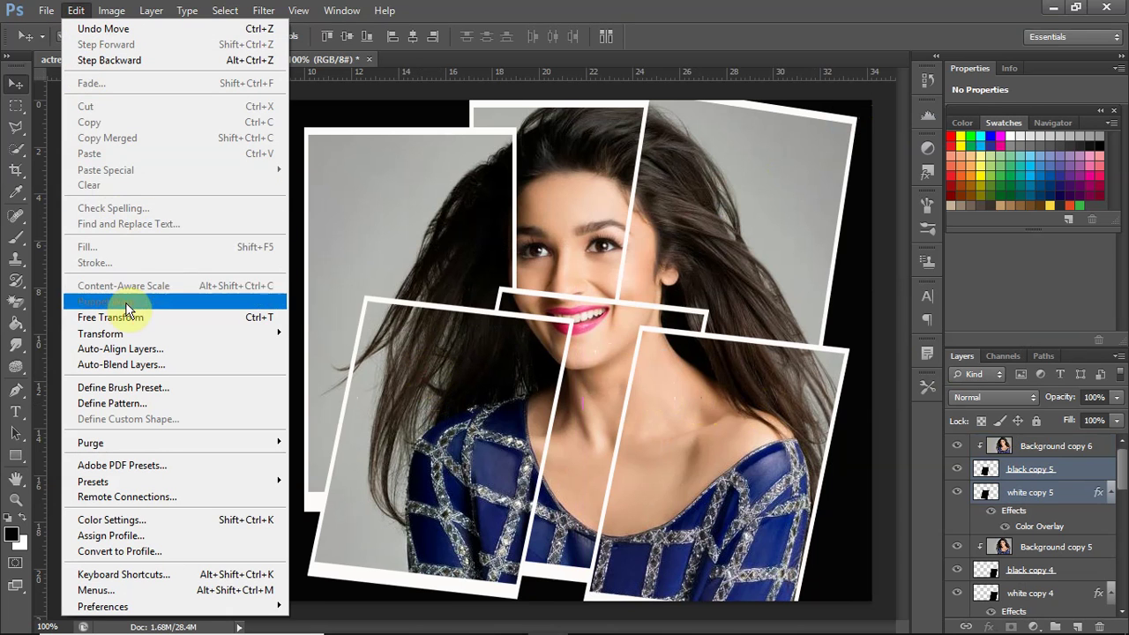
{"action": "left_click", "coordinate": [131, 319]}
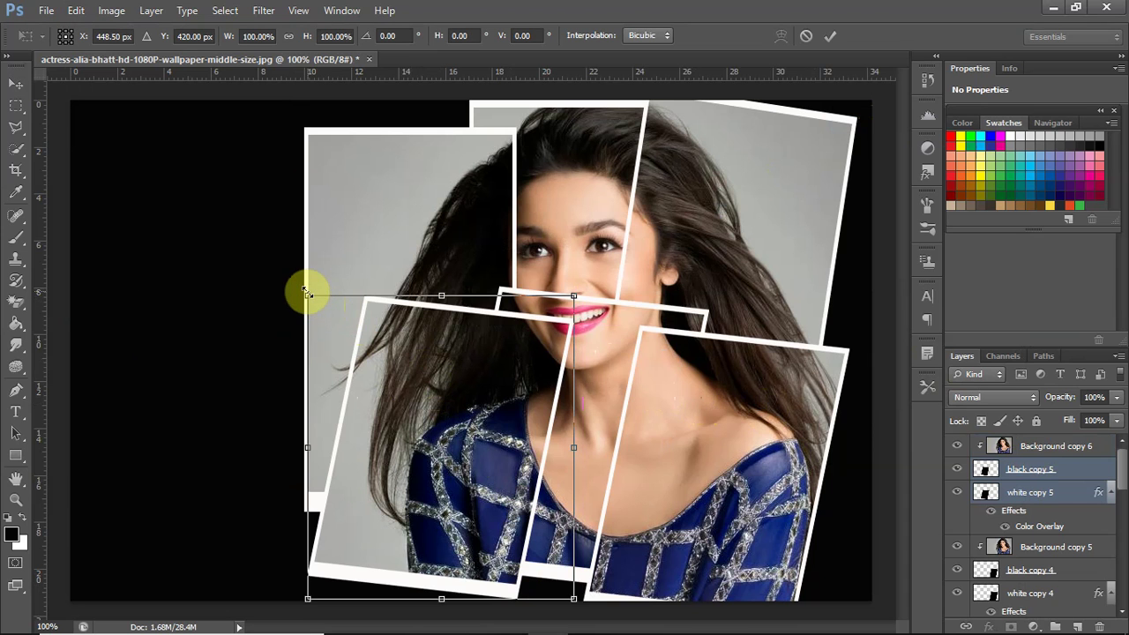
{"action": "left_click_drag", "start_coordinate": [306, 291], "coordinate": [288, 250]}
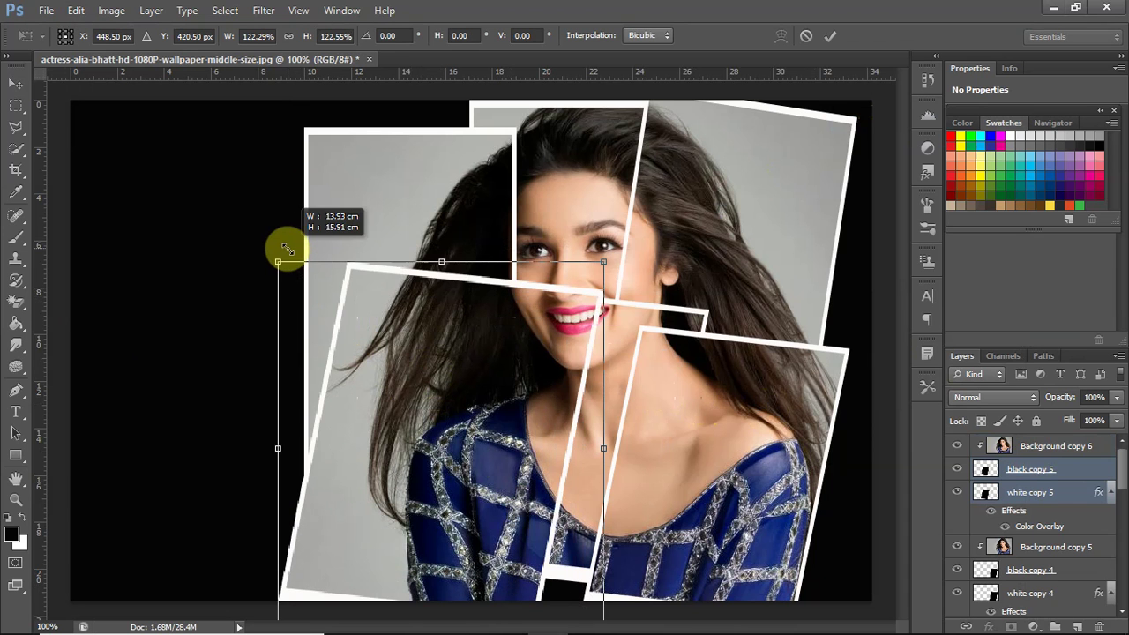
{"action": "left_click_drag", "start_coordinate": [478, 398], "coordinate": [430, 399]}
{"action": "left_click_drag", "start_coordinate": [559, 247], "coordinate": [520, 227]}
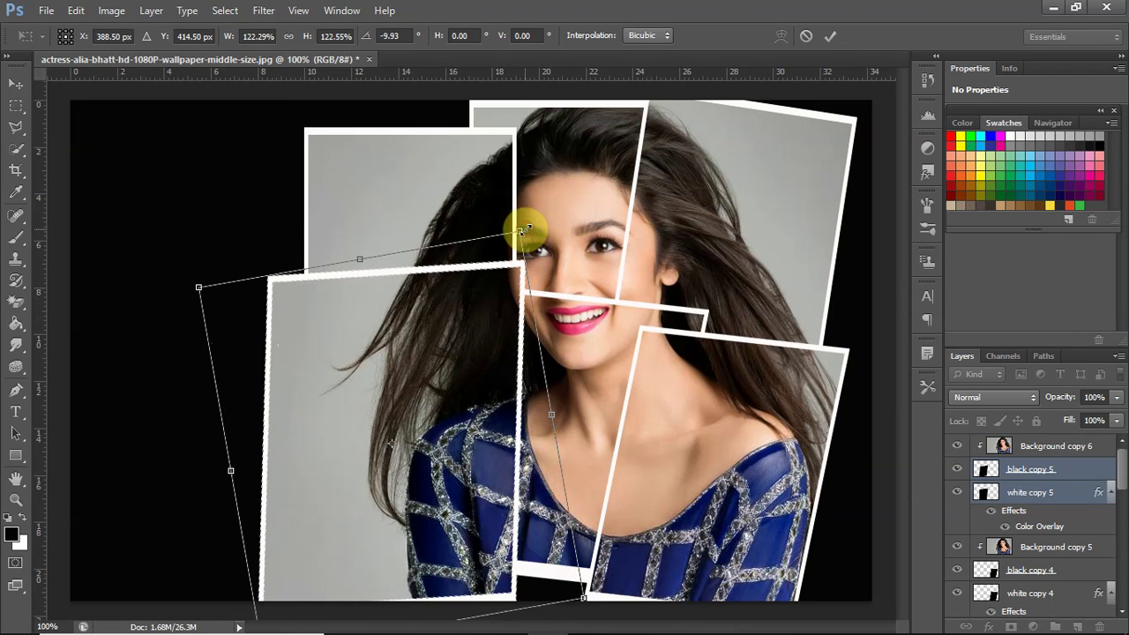
{"action": "left_click", "coordinate": [832, 35]}
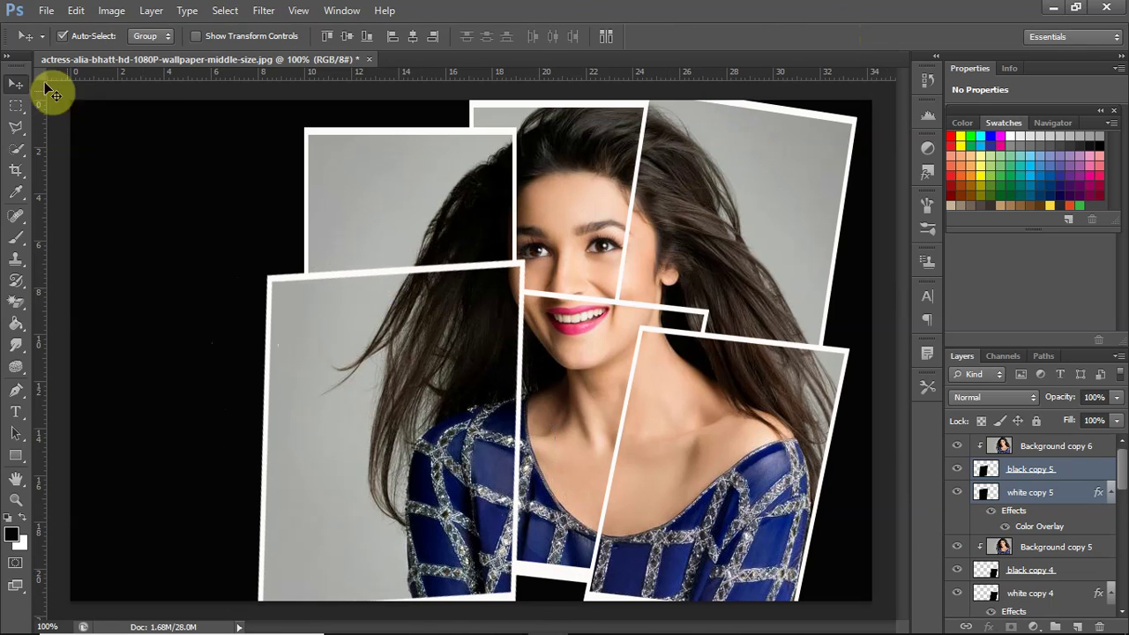
Add a new empty Layer 2 above the black Layer 1 and switch to the Gradient Tool
{"action": "scroll", "coordinate": [1094, 468], "scroll_direction": "down", "scroll_amount": 4}
{"action": "scroll", "coordinate": [1058, 477], "scroll_direction": "down", "scroll_amount": 4}
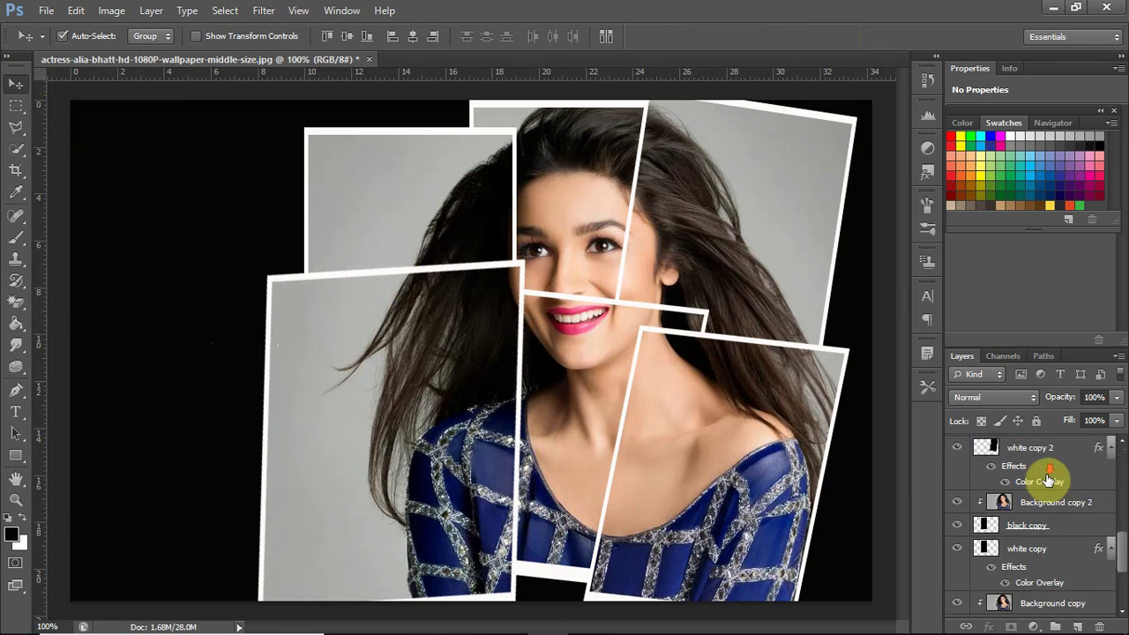
{"action": "scroll", "coordinate": [1049, 481], "scroll_direction": "down", "scroll_amount": 4}
{"action": "left_click", "coordinate": [1045, 583]}
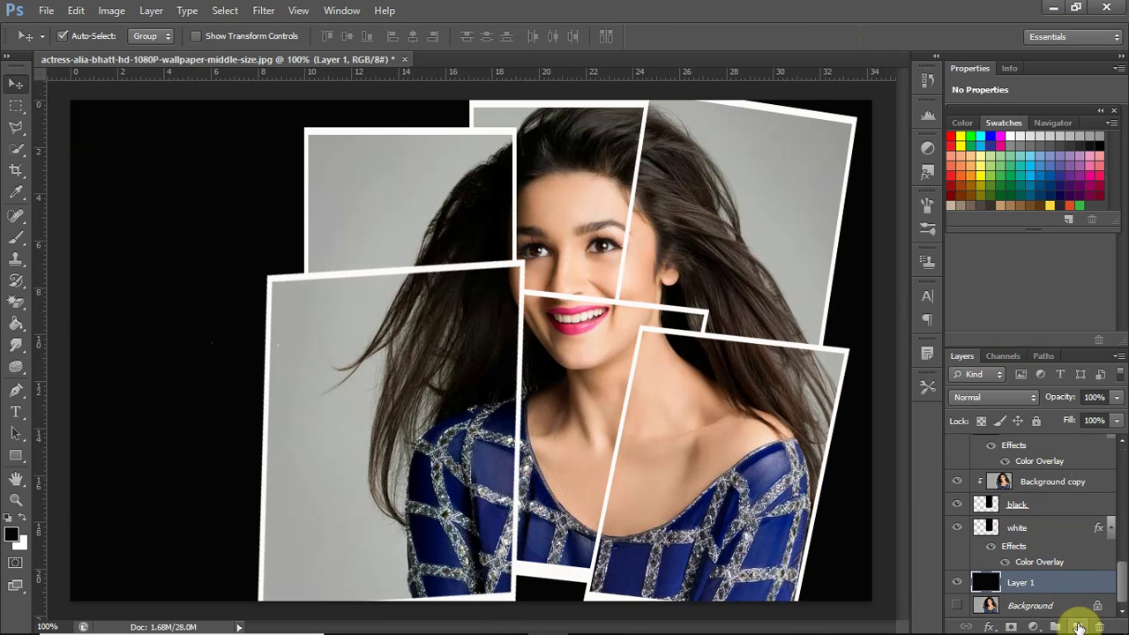
{"action": "left_click", "coordinate": [1077, 626]}
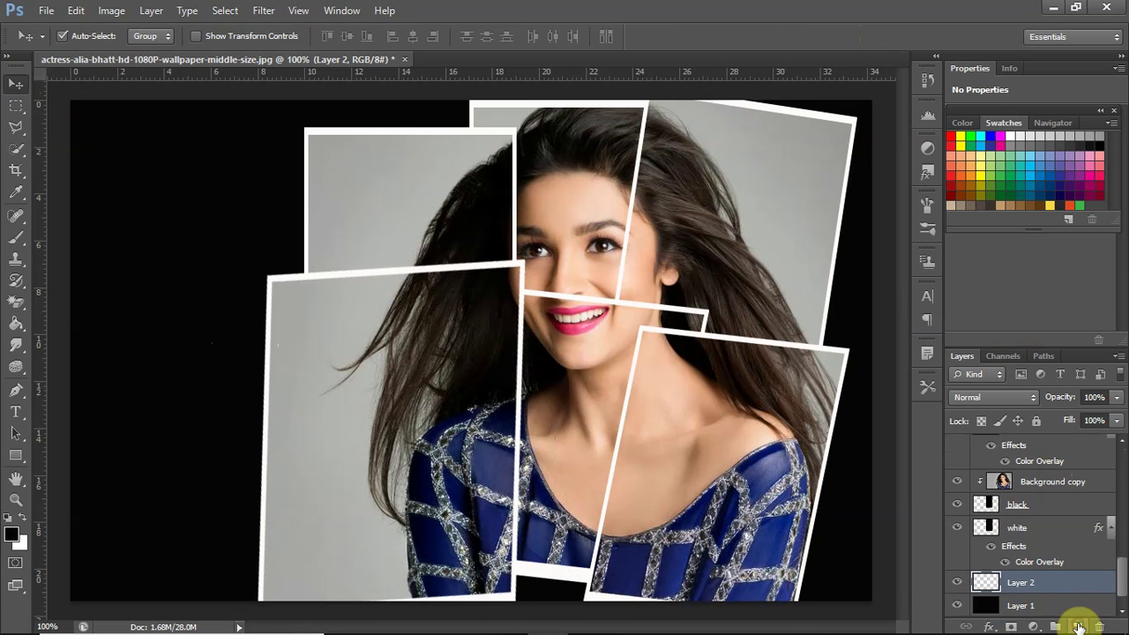
{"action": "left_click", "coordinate": [18, 324]}
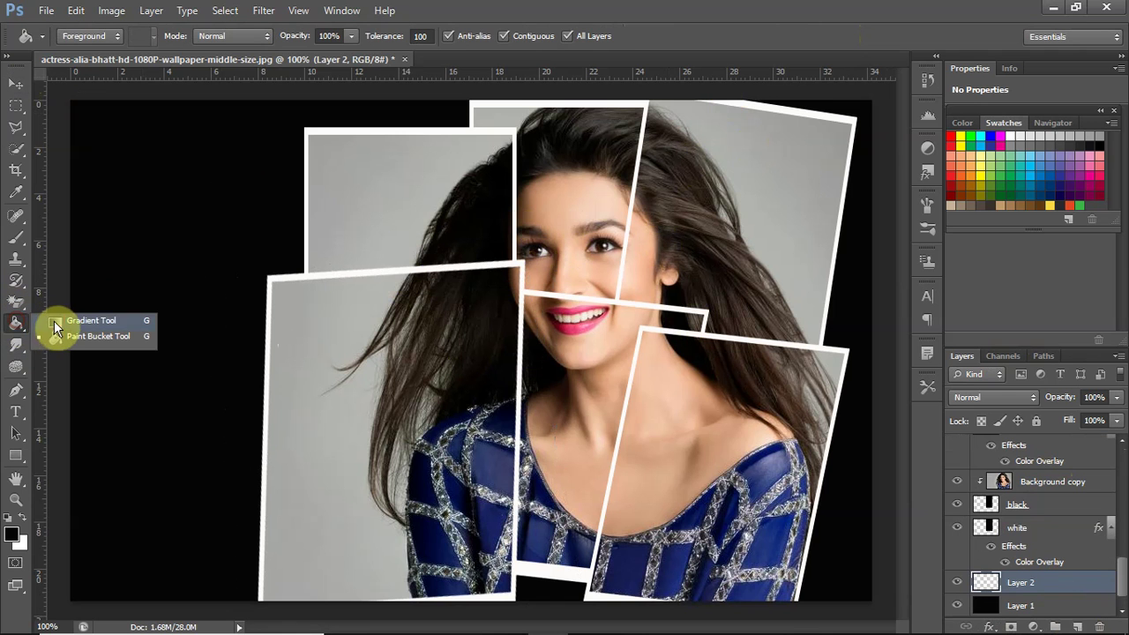
{"action": "left_click", "coordinate": [54, 320]}
Fill Layer 2 with a Reds noise gradient dragged across the canvas
{"action": "left_click", "coordinate": [73, 41]}
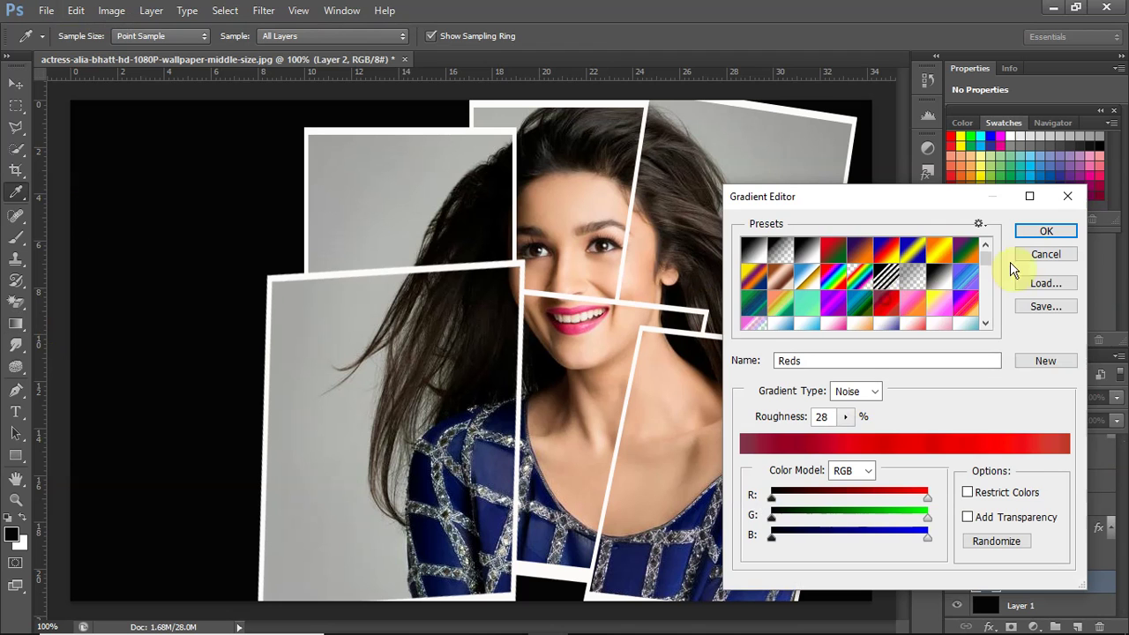
{"action": "left_click", "coordinate": [1031, 232]}
{"action": "left_click_drag", "start_coordinate": [84, 312], "coordinate": [864, 338]}
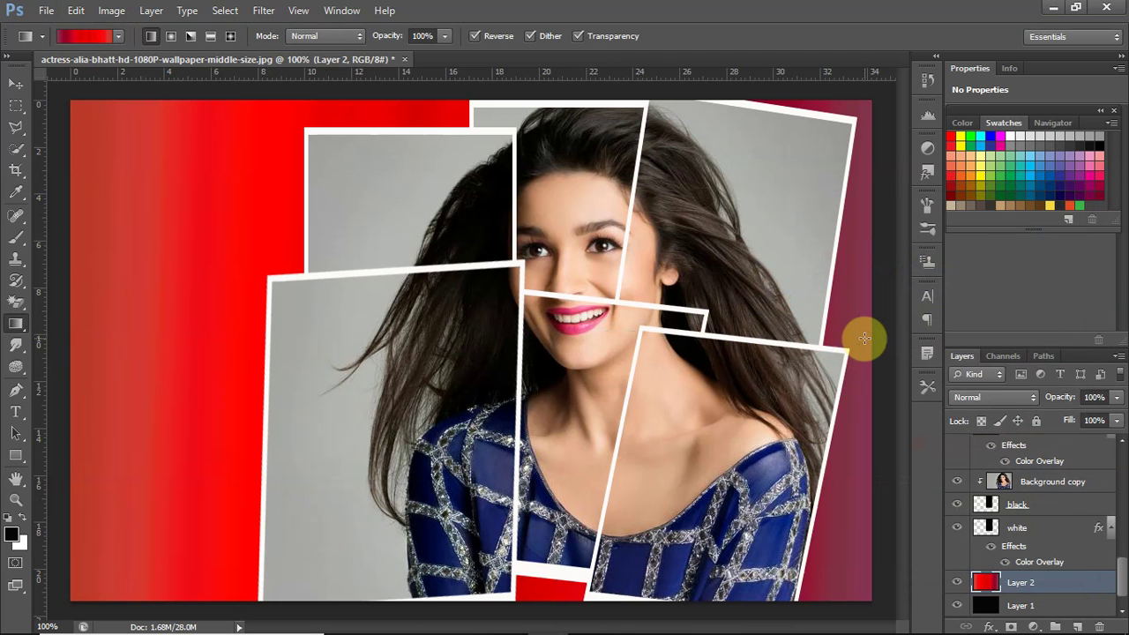
Refill Layer 2 with the Purples noise gradient instead of the red one
{"action": "left_click", "coordinate": [99, 36]}
{"action": "scroll", "coordinate": [879, 269], "scroll_direction": "down", "scroll_amount": 1}
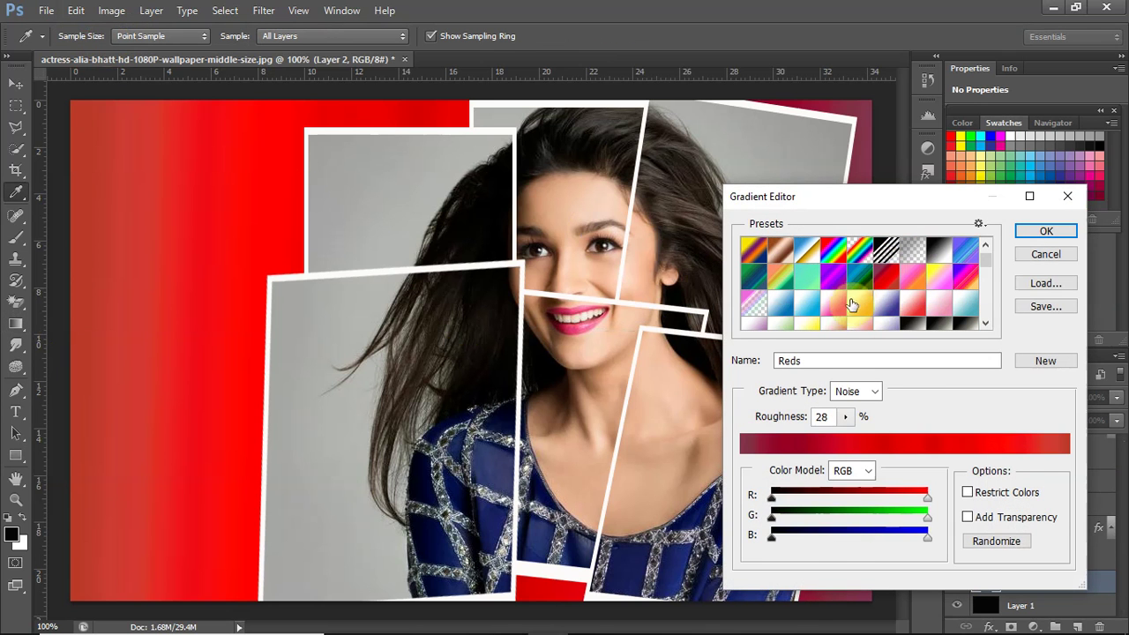
{"action": "left_click", "coordinate": [838, 306]}
{"action": "scroll", "coordinate": [842, 265], "scroll_direction": "down", "scroll_amount": 1}
{"action": "scroll", "coordinate": [842, 264], "scroll_direction": "down", "scroll_amount": 1}
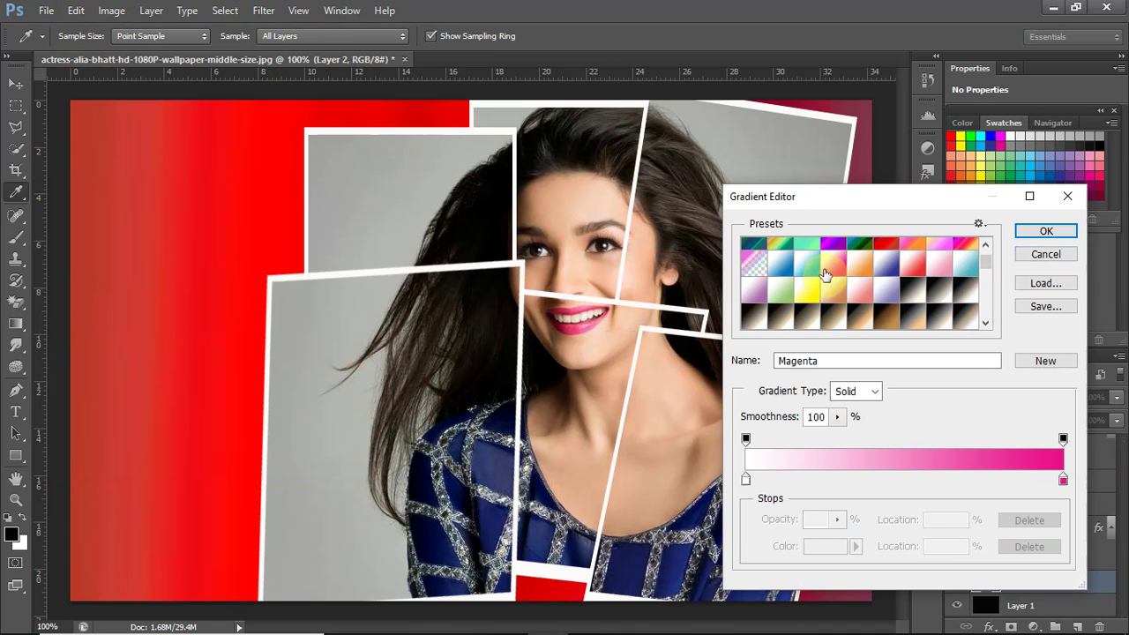
{"action": "scroll", "coordinate": [825, 275], "scroll_direction": "up", "scroll_amount": 2}
{"action": "left_click", "coordinate": [829, 263]}
{"action": "left_click", "coordinate": [1048, 233]}
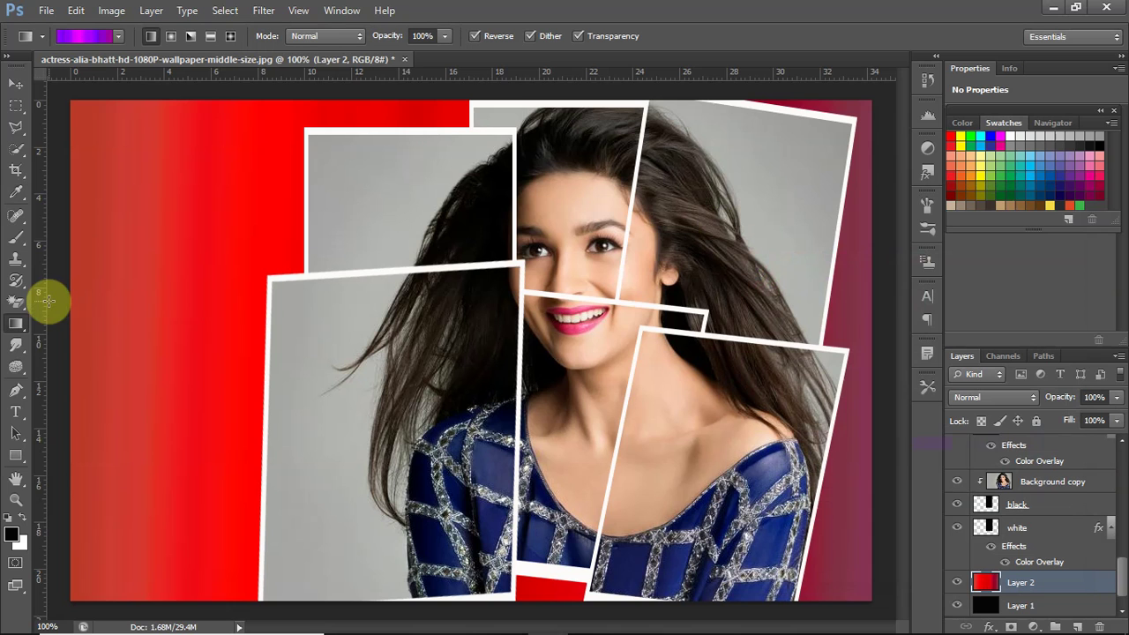
{"action": "left_click_drag", "start_coordinate": [47, 301], "coordinate": [932, 322]}
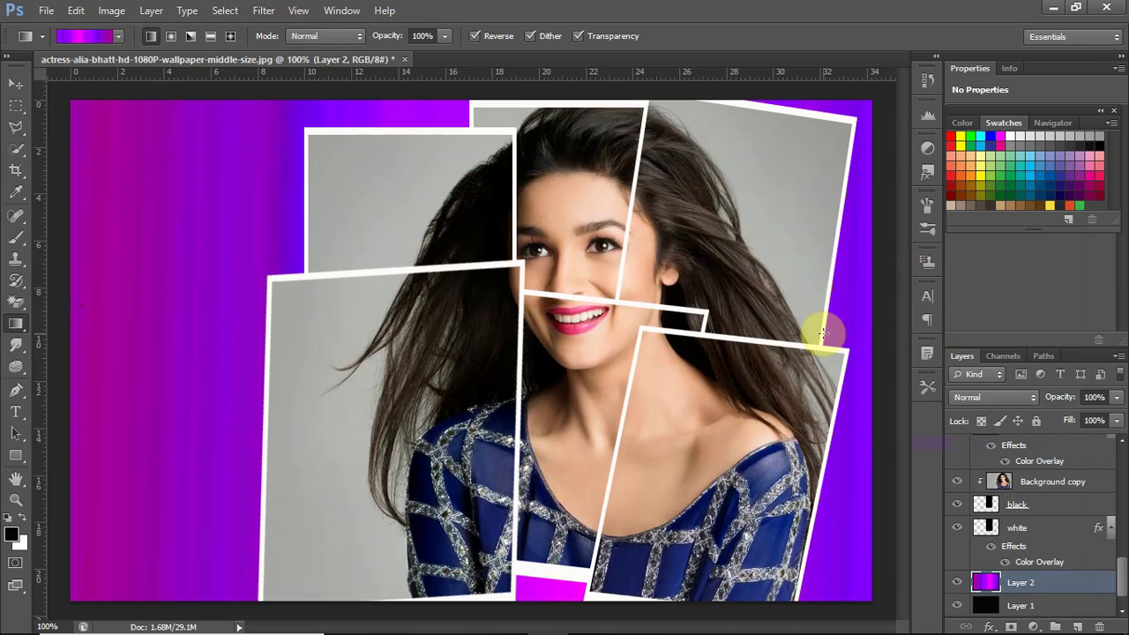